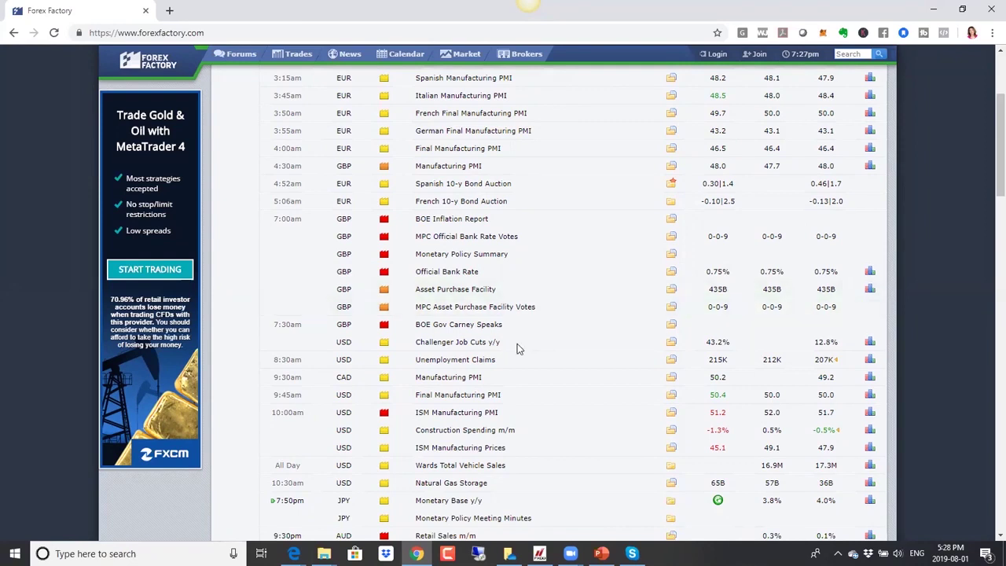
Review today's economic calendar events and the latest and hottest news stories on the page
scroll(517, 346, "down", 3)
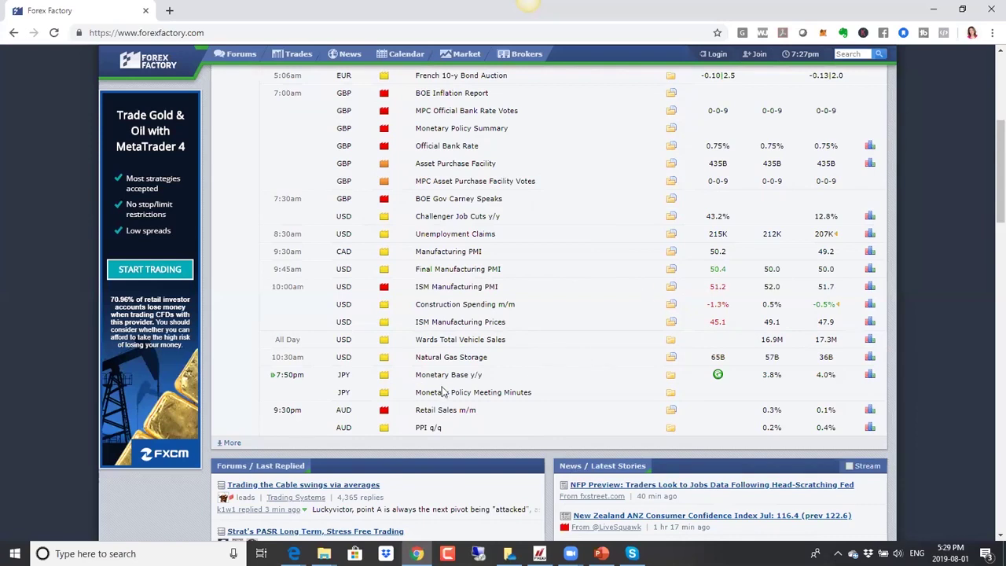
scroll(442, 390, "up", 2)
scroll(442, 386, "down", 2)
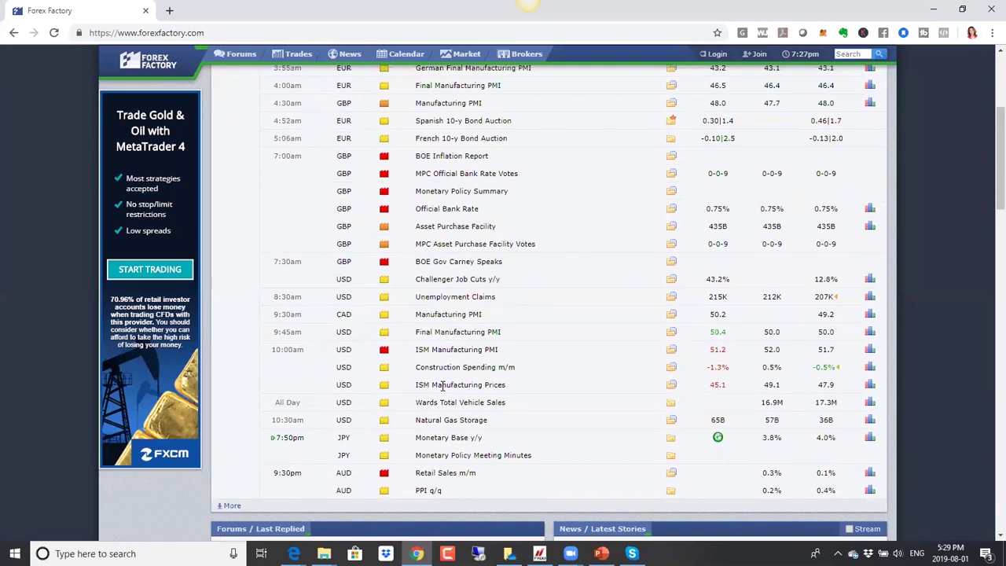
scroll(442, 385, "down", 4)
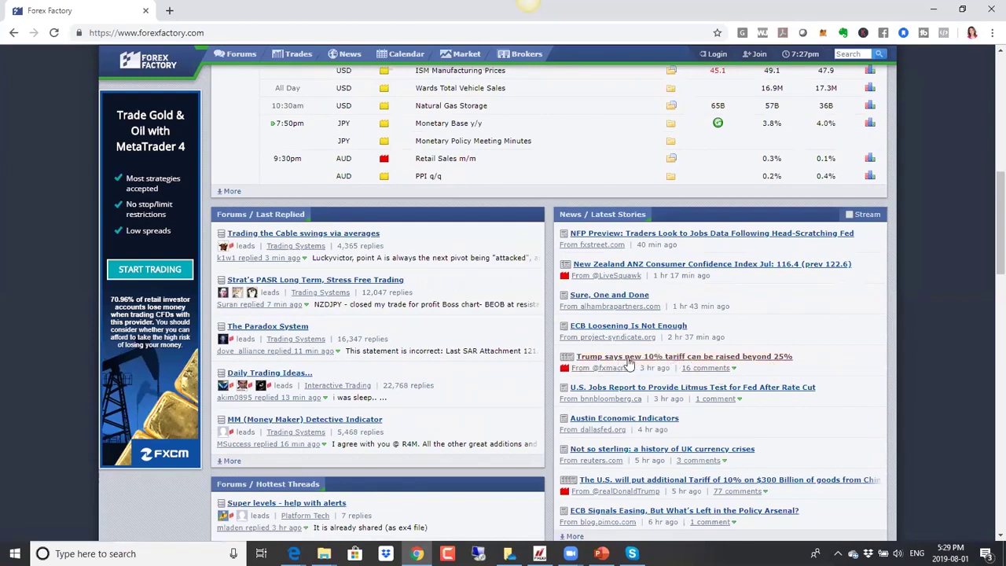
scroll(884, 381, "down", 2)
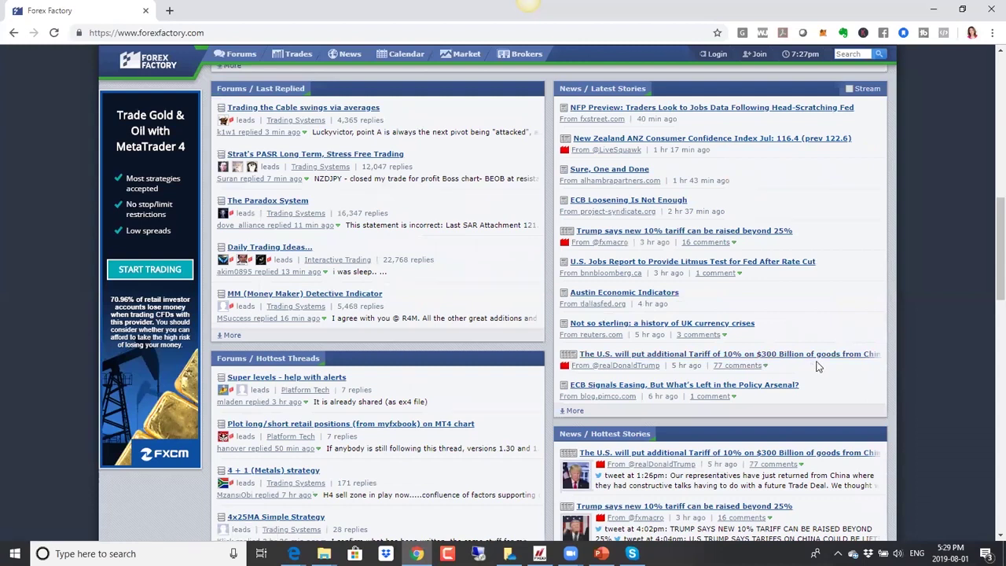
scroll(816, 367, "down", 3)
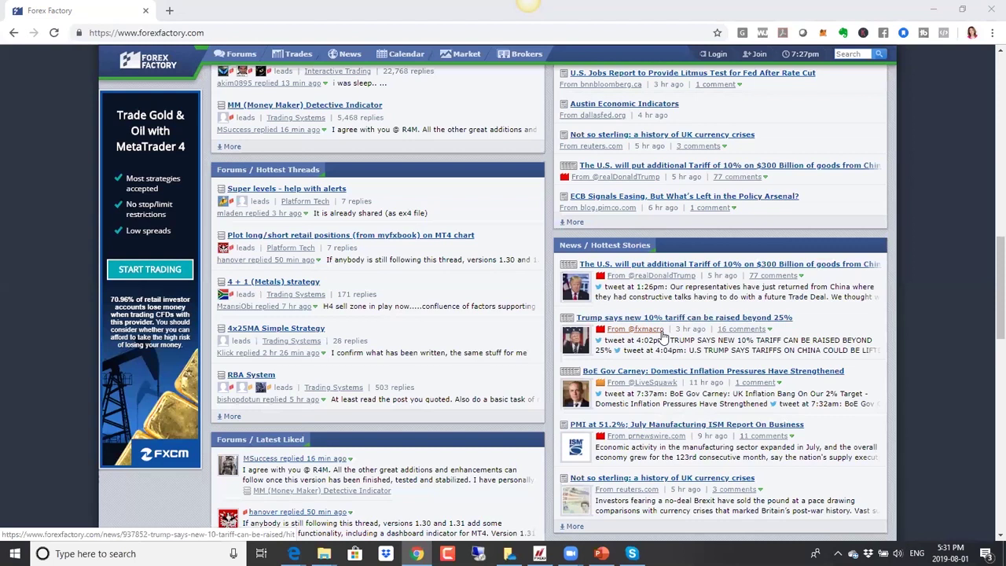
scroll(663, 335, "up", 15)
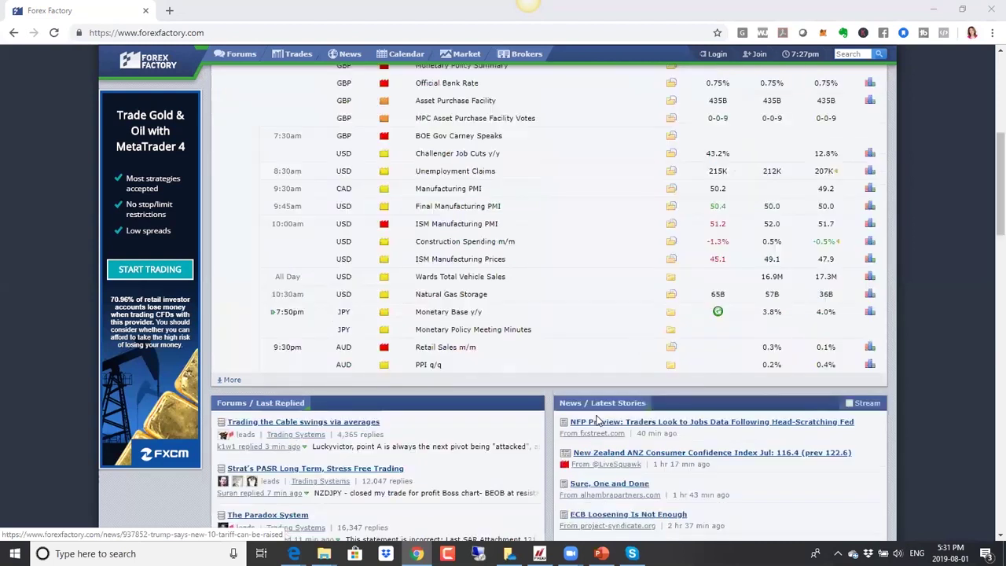
Show the economic calendar for tomorrow, Aug 2, and examine its scheduled high-impact releases
left_click(295, 76)
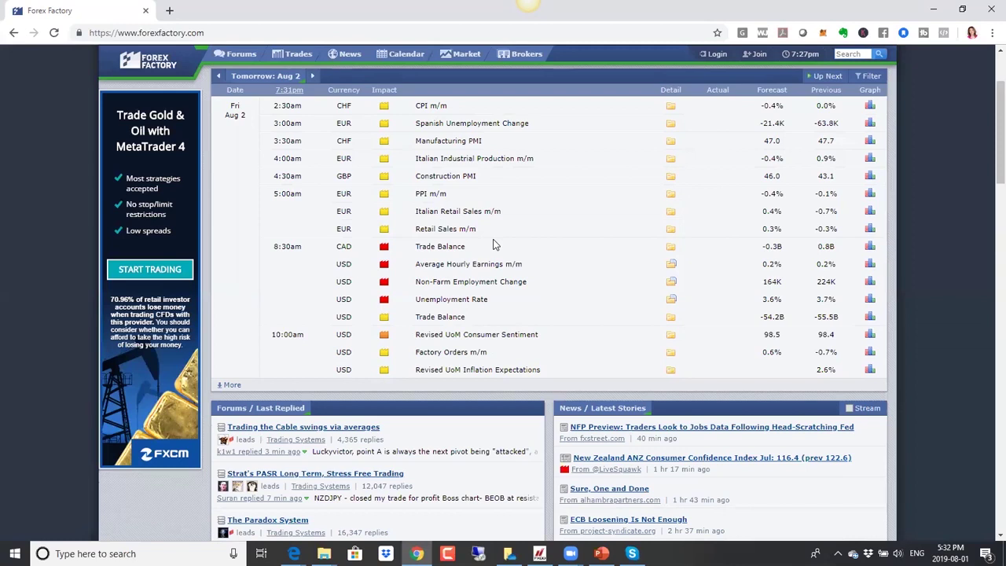
scroll(492, 151, "up", 2)
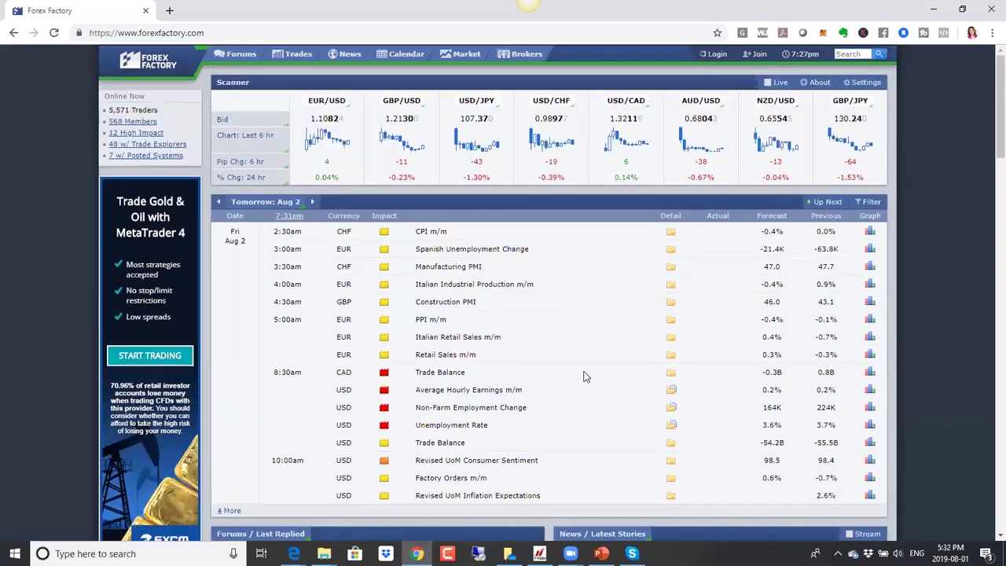
scroll(574, 187, "down", 1)
scroll(613, 312, "down", 2)
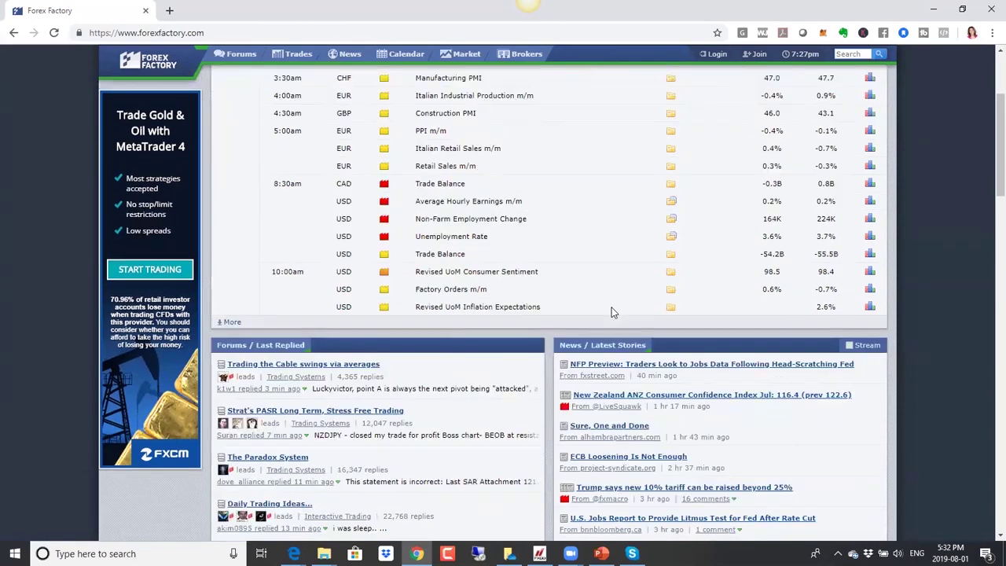
Switch to MetaTrader 4, show EURUSD on the daily timeframe and move the lowest visible horizontal line to 1.10203
left_click(539, 553)
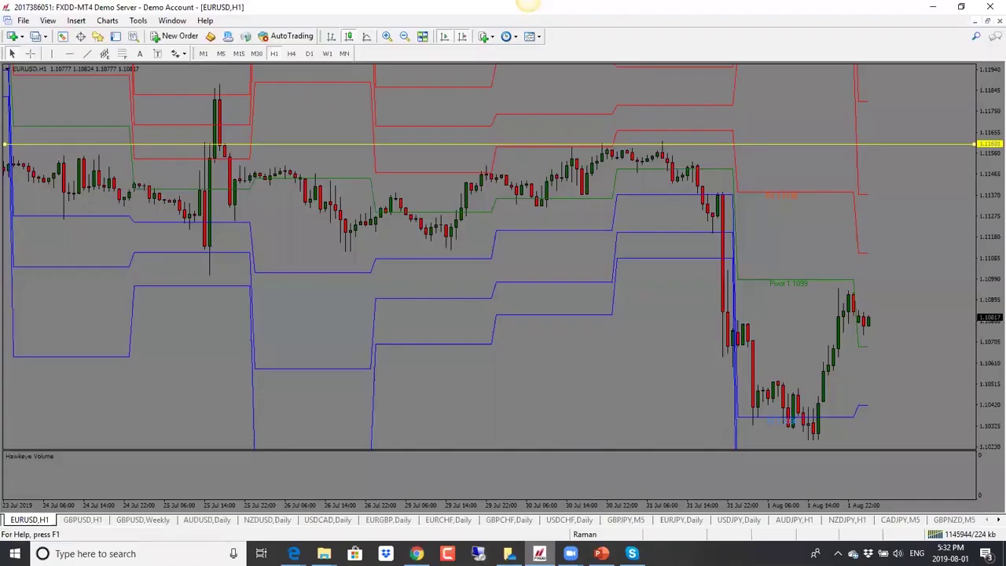
left_click(309, 54)
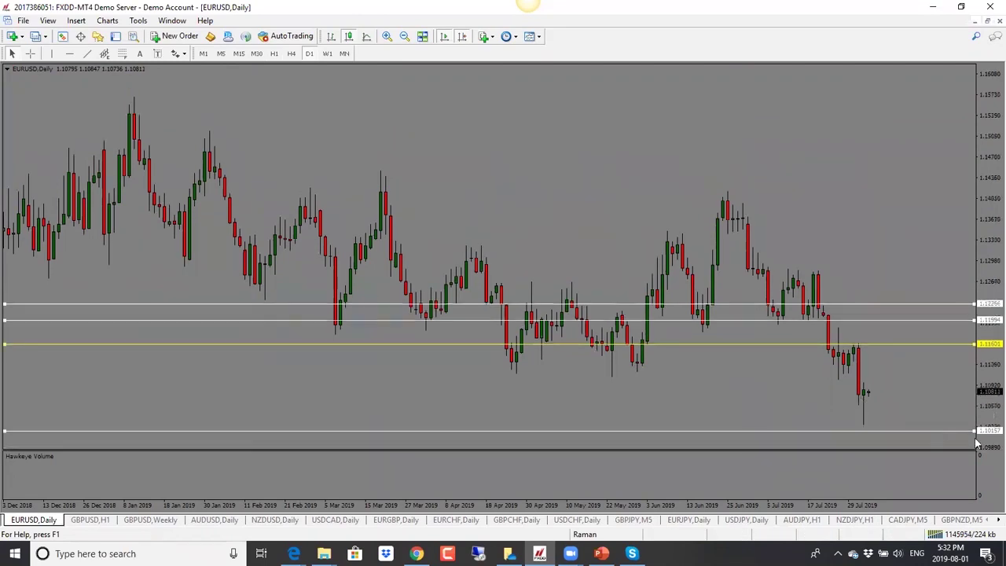
left_click_drag(945, 431, 940, 427)
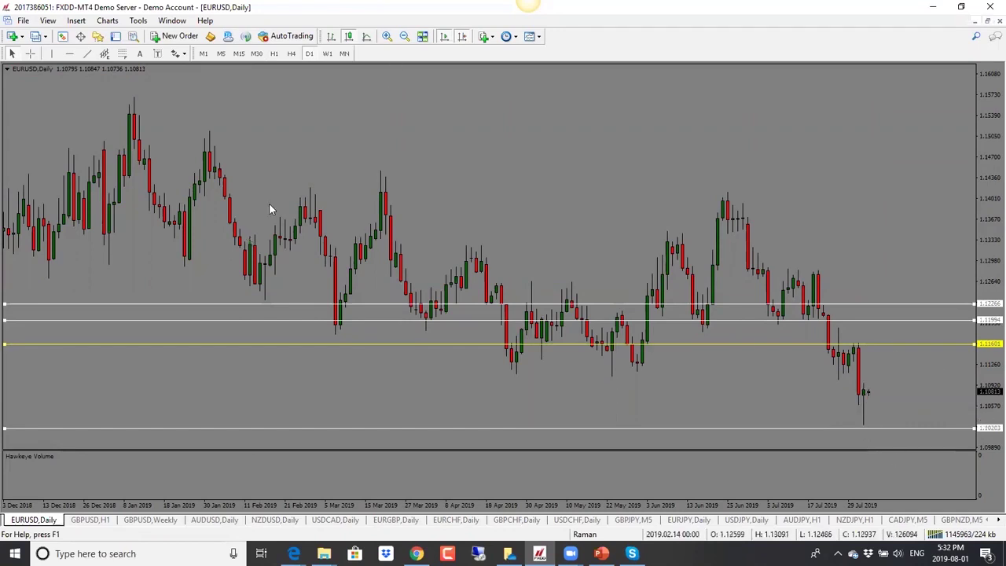
Move the uppermost white horizontal line on the EURUSD daily chart to 1.10508 and the yellow line to 1.10958
left_click(404, 37)
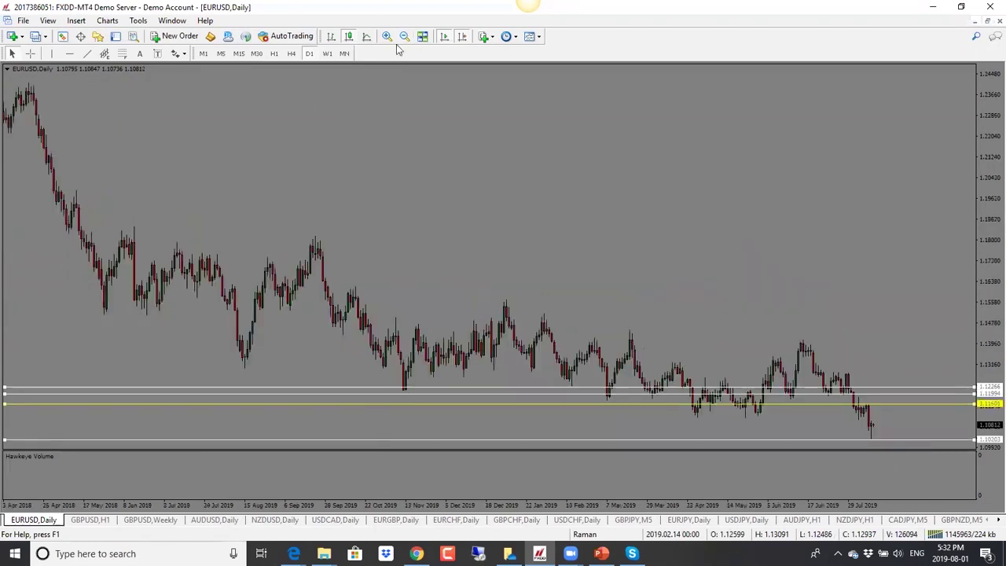
left_click(387, 36)
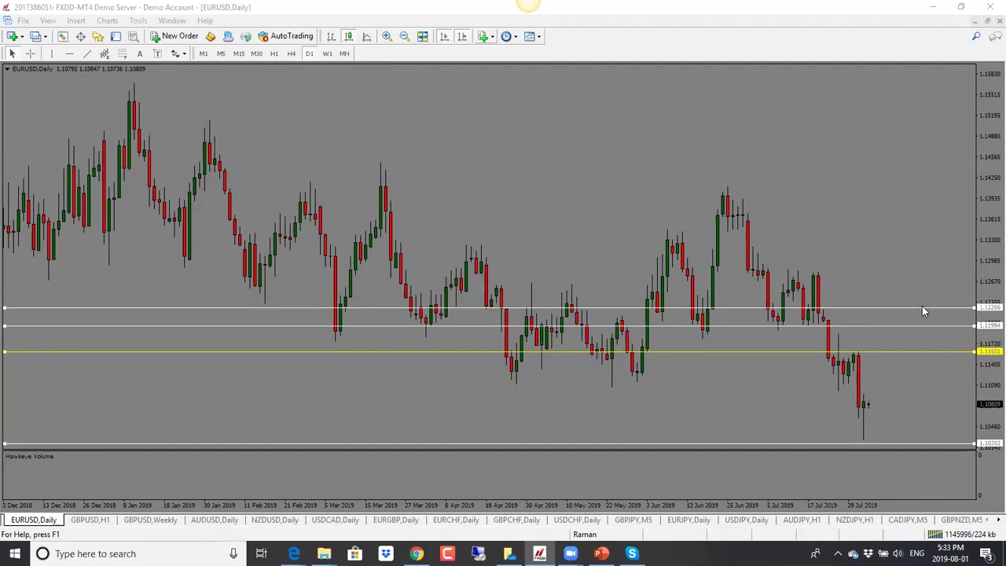
left_click(404, 36)
left_click(404, 36)
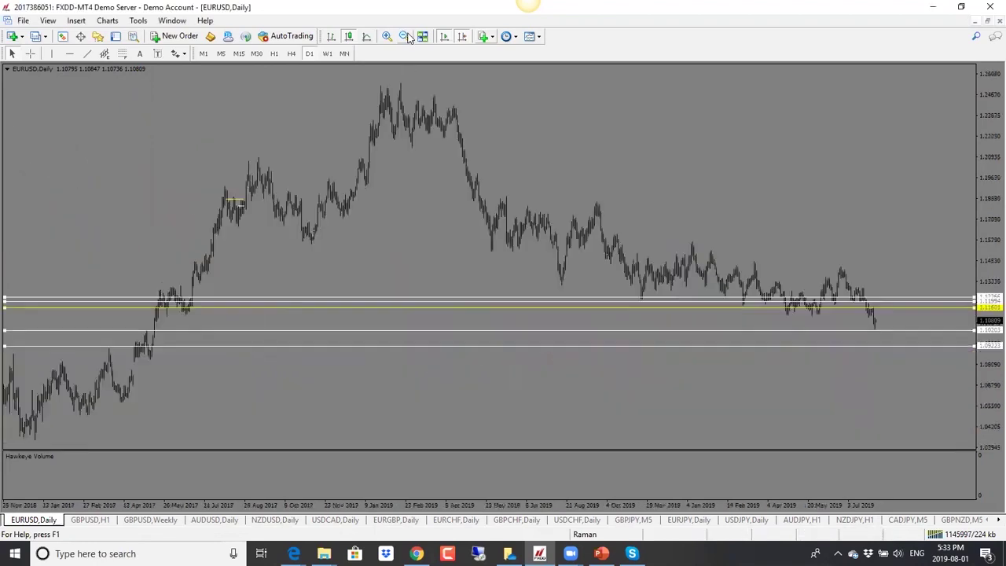
left_click_drag(948, 297, 964, 330)
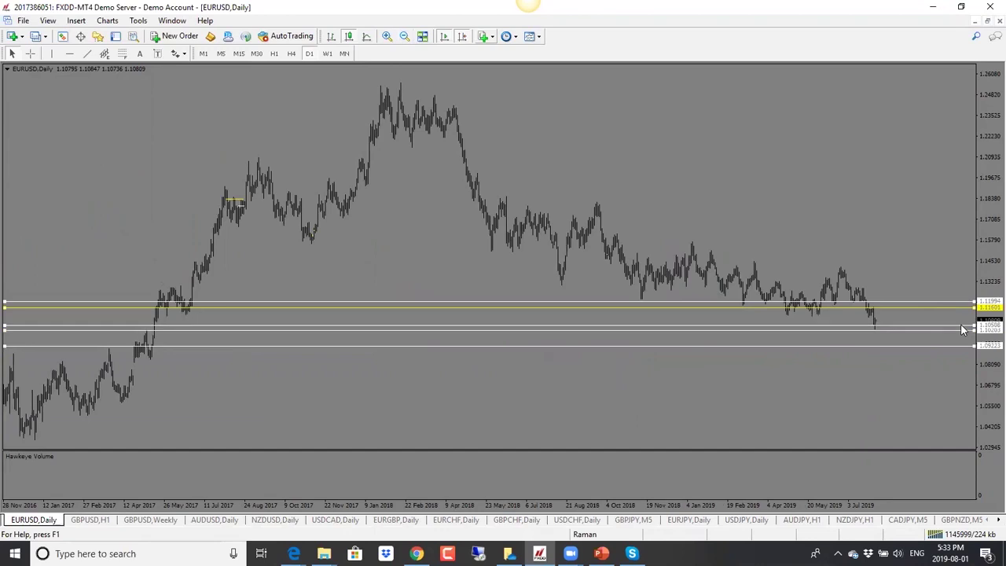
left_click(387, 37)
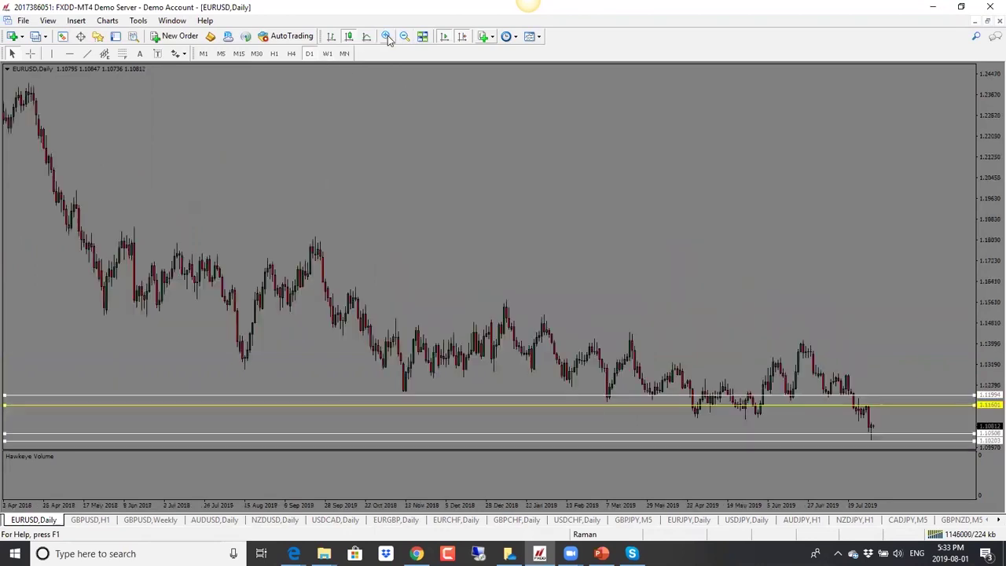
left_click_drag(942, 405, 944, 424)
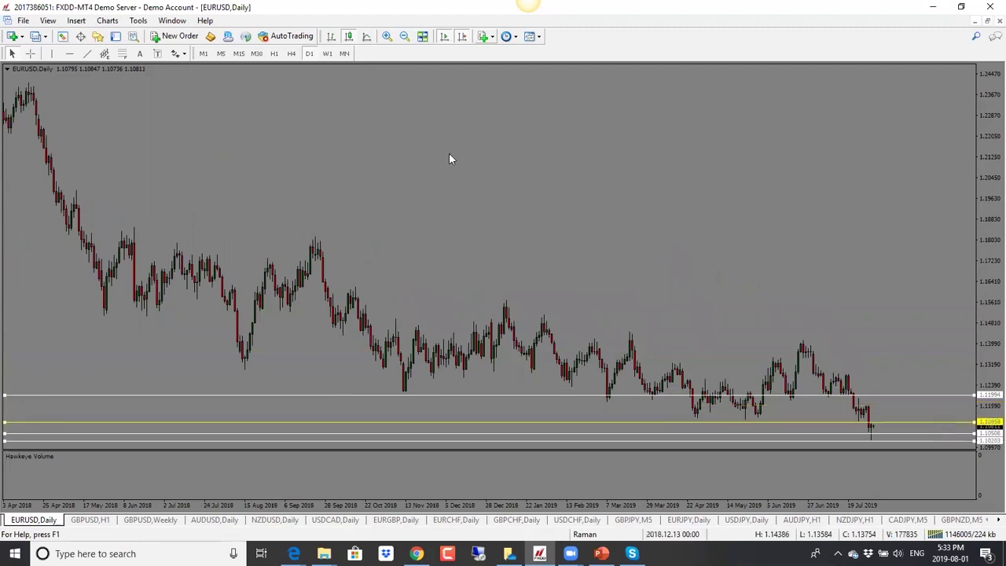
Sketch a red bearish path to the lowest line, with resistance lines at the yellow level and the April lows, and erase the markings
left_click(387, 36)
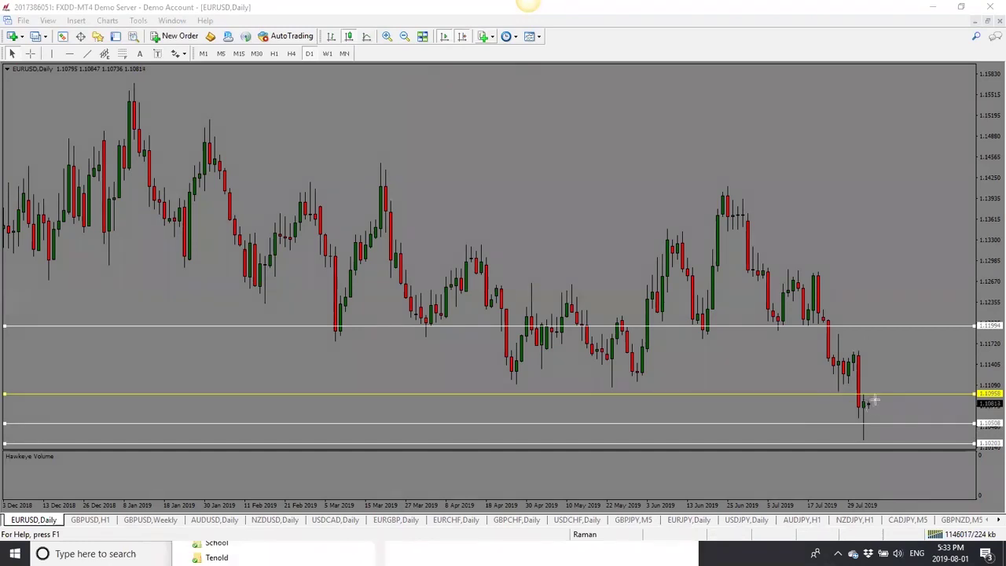
left_click_drag(878, 398, 892, 445)
left_click(509, 394)
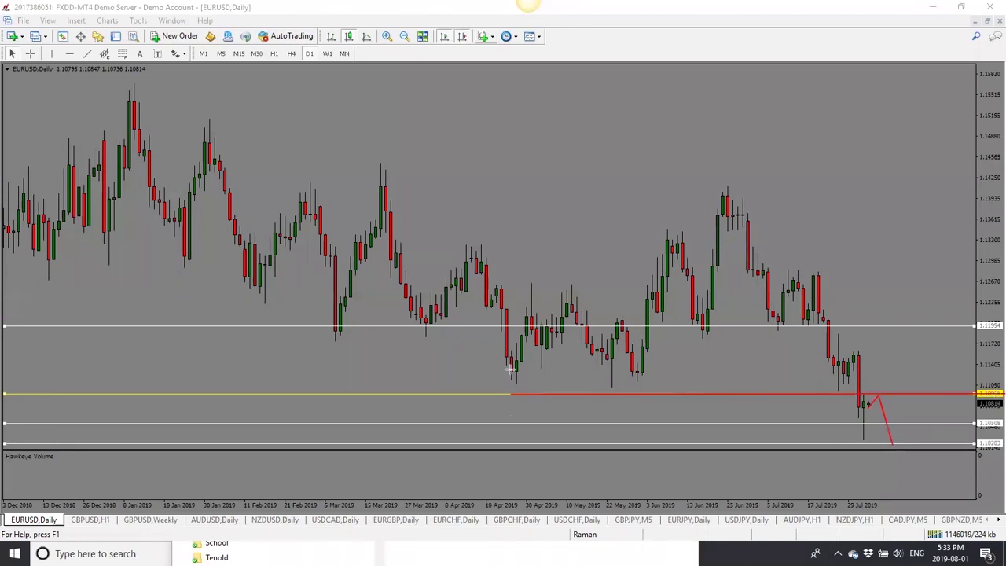
left_click_drag(506, 379, 975, 381)
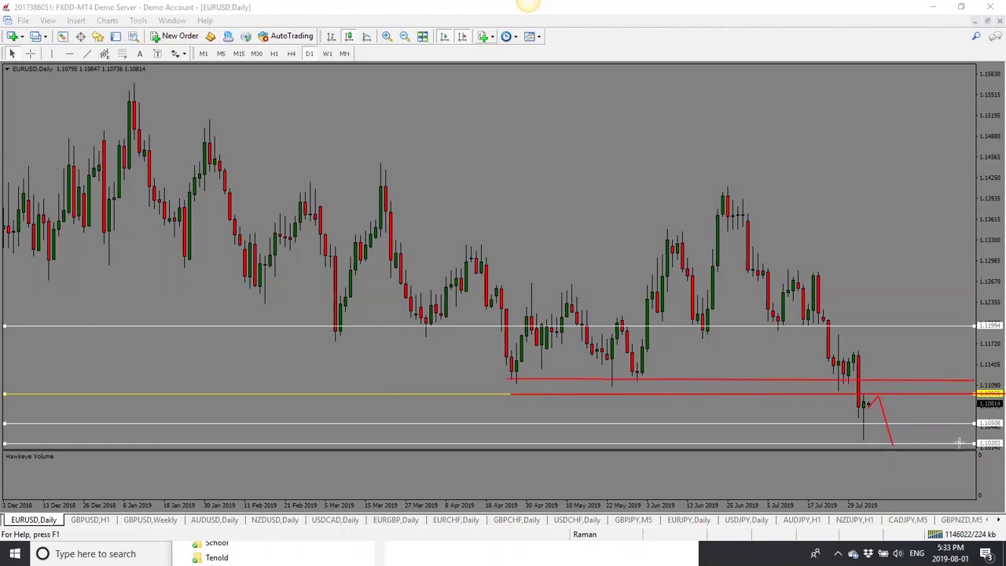
mouse_move(878, 393)
left_mouse_down()
mouse_move(882, 381)
mouse_move(917, 440)
left_mouse_up()
key("BackSpace")
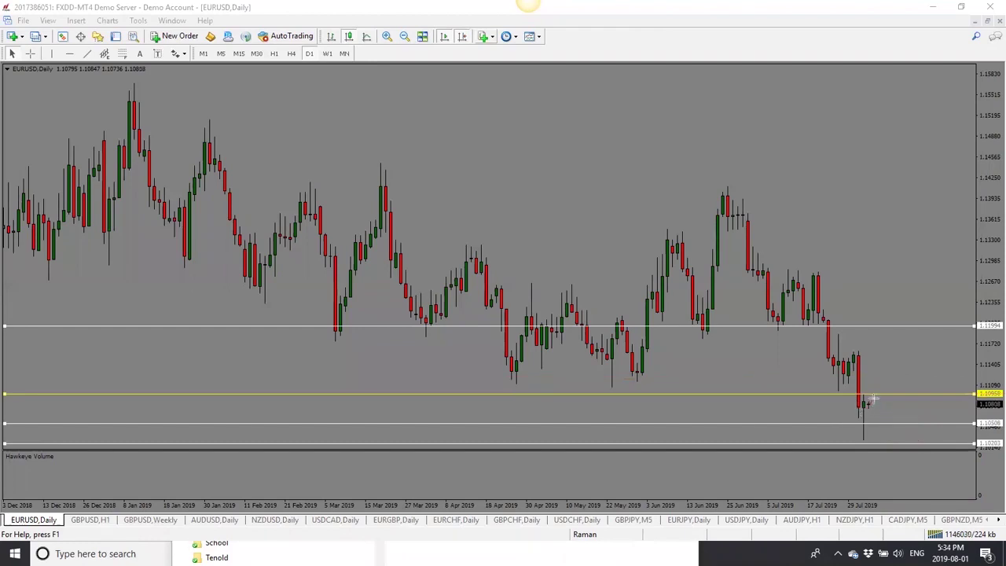
Sketch a red drop to the 1.10203 line, a support line there and a rebound upward, and clear these annotations
mouse_move(874, 399)
left_mouse_down()
mouse_move(893, 440)
mouse_move(977, 443)
left_mouse_up()
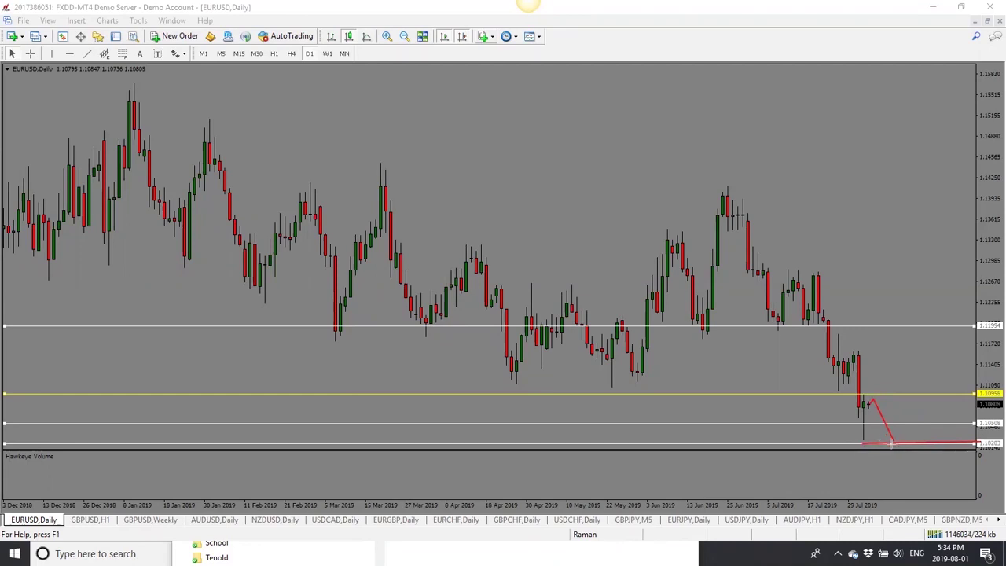
left_click_drag(894, 442, 900, 398)
key("BackSpace")
key("BackSpace")
key("BackSpace")
Sketch a red breakout above the yellow level up to a line at the late-July candle highs, and clear the drawing
mouse_move(515, 394)
left_mouse_down()
mouse_move(856, 385)
mouse_move(977, 394)
left_mouse_up()
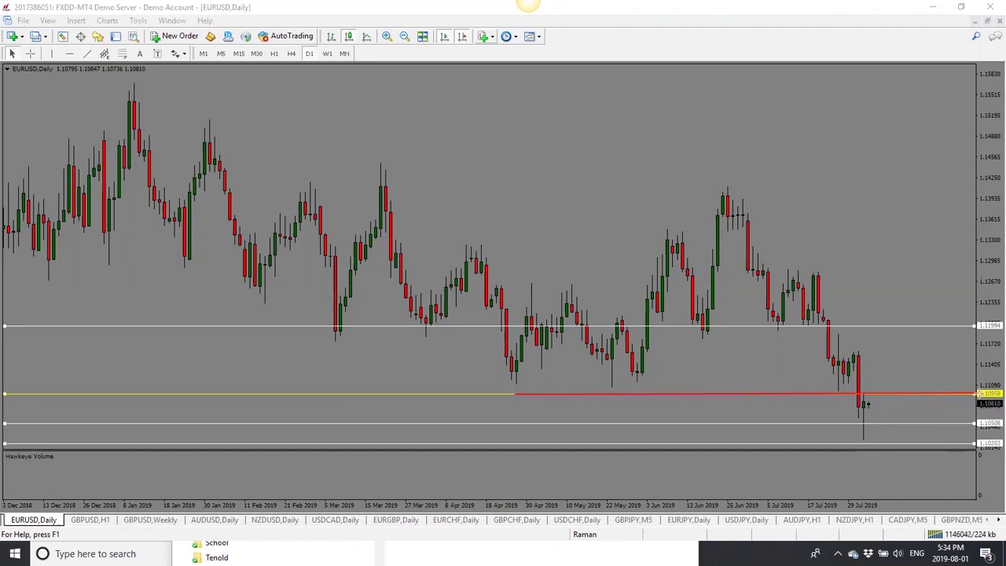
mouse_move(866, 404)
left_mouse_down()
mouse_move(874, 386)
mouse_move(884, 391)
mouse_move(889, 353)
left_mouse_up()
left_click_drag(974, 350, 855, 351)
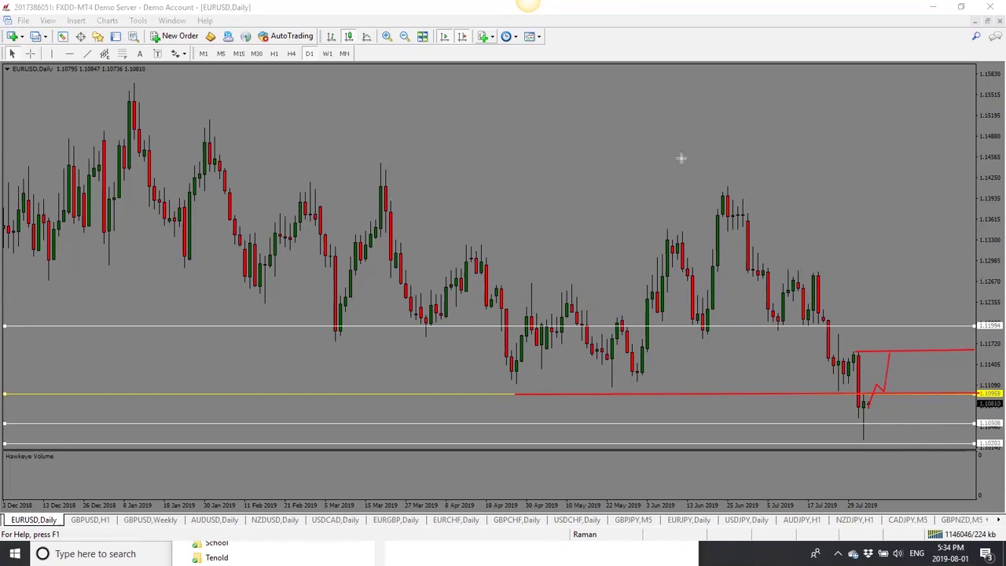
key("BackSpace")
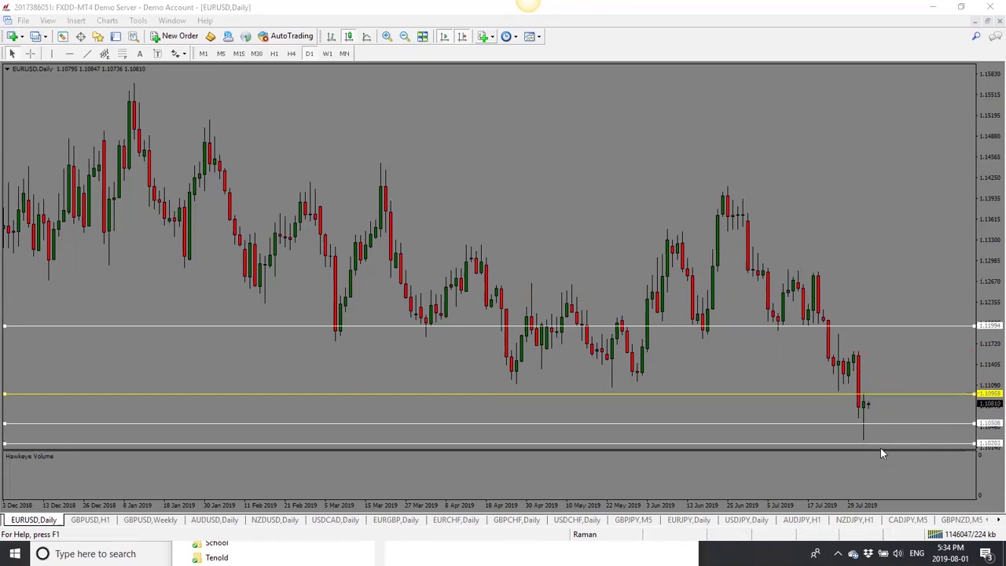
Raise the lowest visible horizontal line on EURUSD to 1.10263 and inspect the price range beneath it
left_click_drag(884, 443, 880, 440)
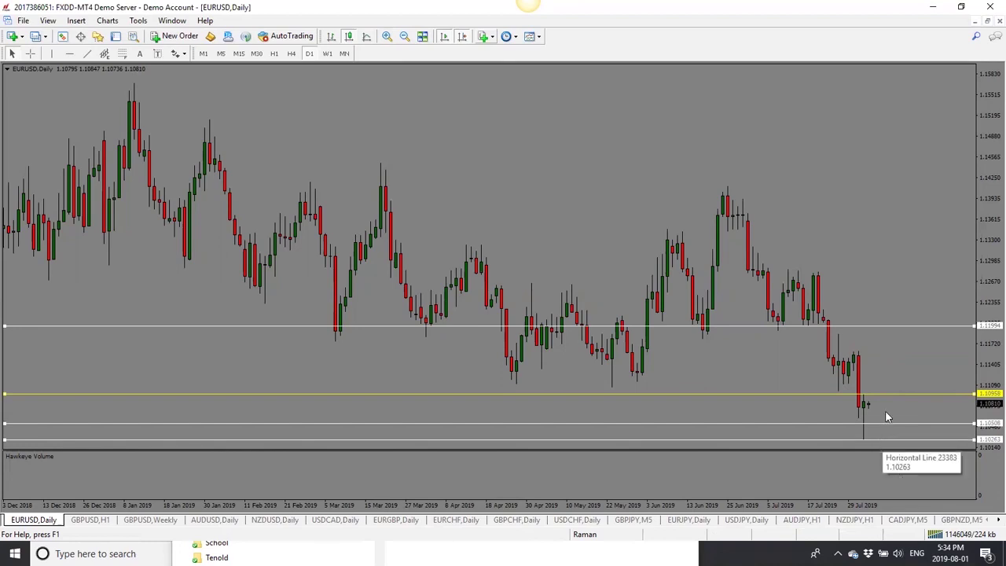
left_click_drag(990, 358, 989, 379)
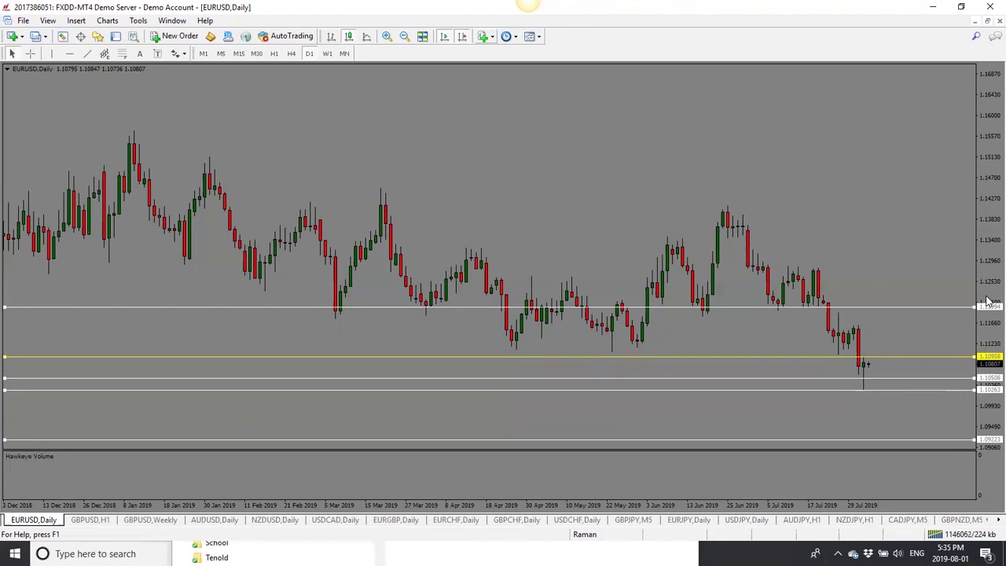
left_click_drag(992, 214, 992, 196)
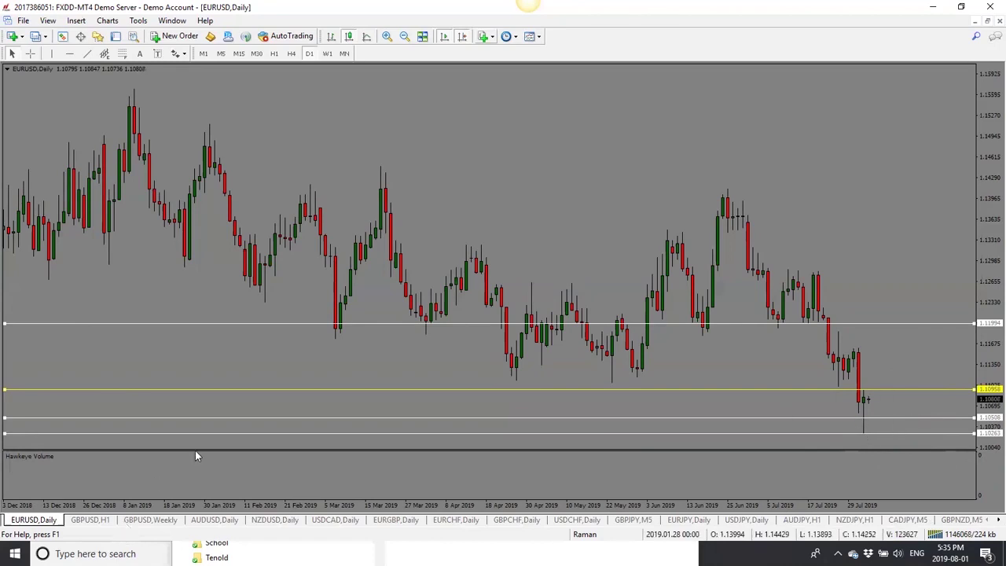
Open the GBPUSD chart on the daily timeframe and move the horizontal line nearest the current price to 1.21699
left_click(93, 521)
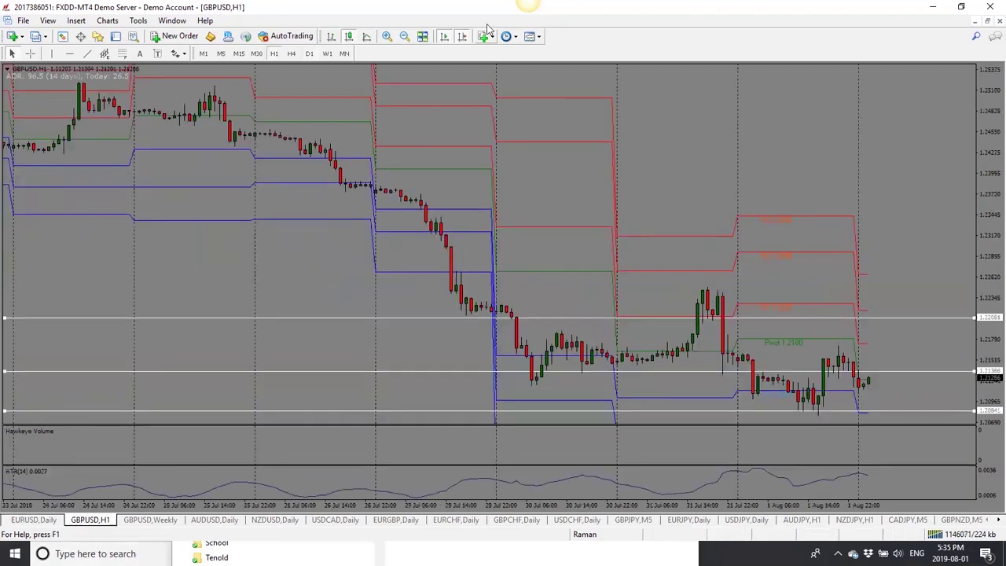
left_click(310, 54)
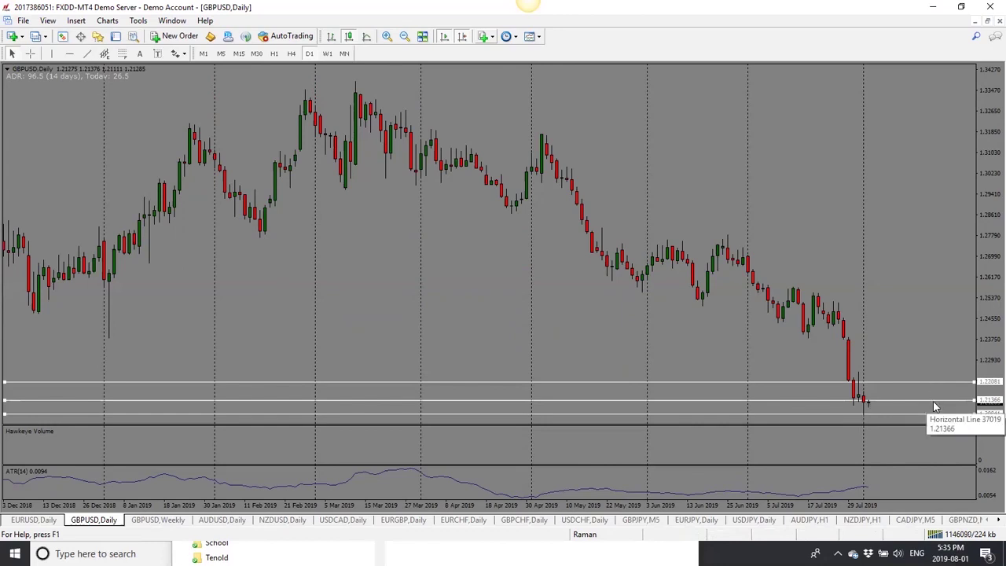
left_click_drag(936, 406, 937, 396)
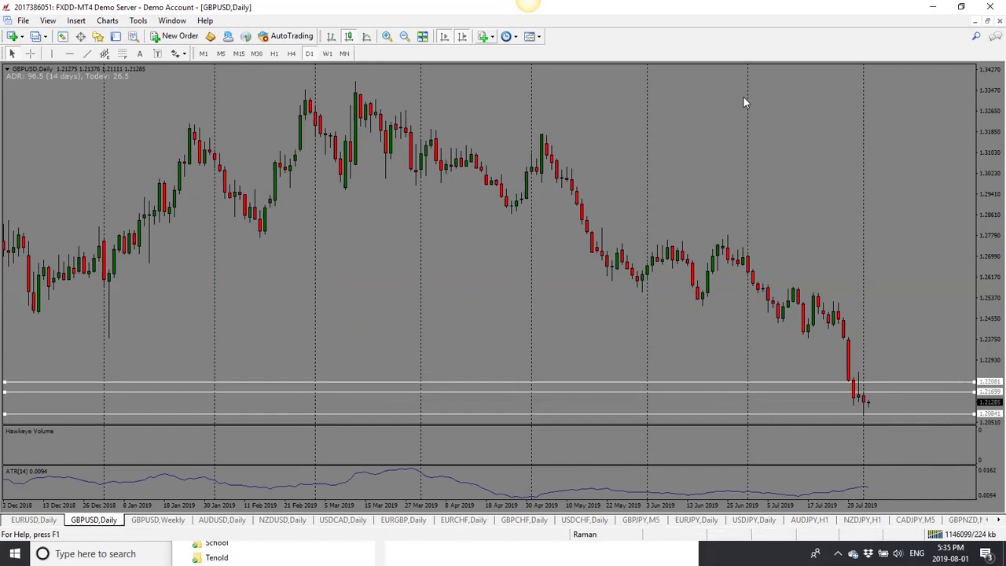
Move the GBPUSD horizontal line just below the current price to 1.20663 and restore the automatic price scale
left_click_drag(991, 234, 992, 271)
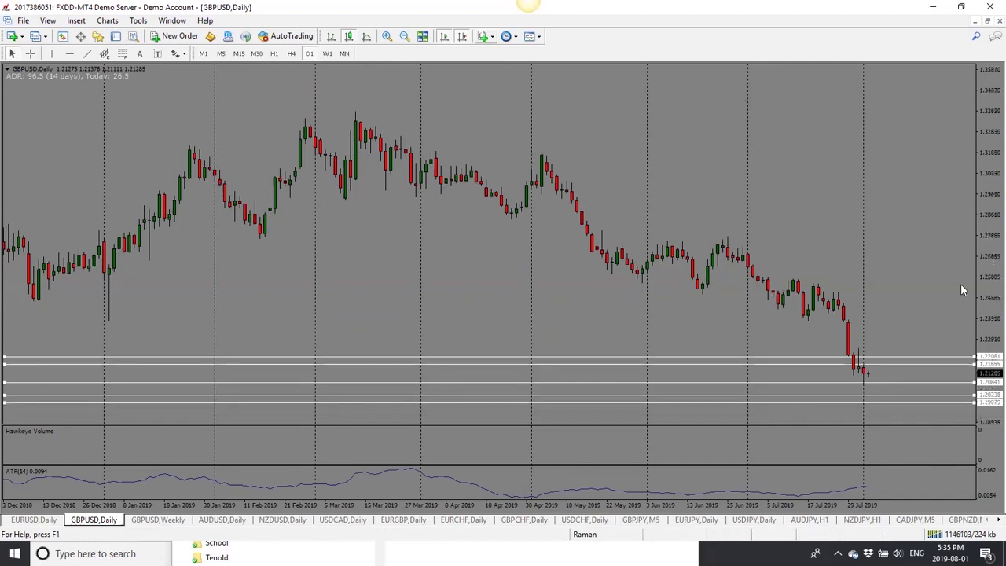
left_click_drag(903, 385, 902, 387)
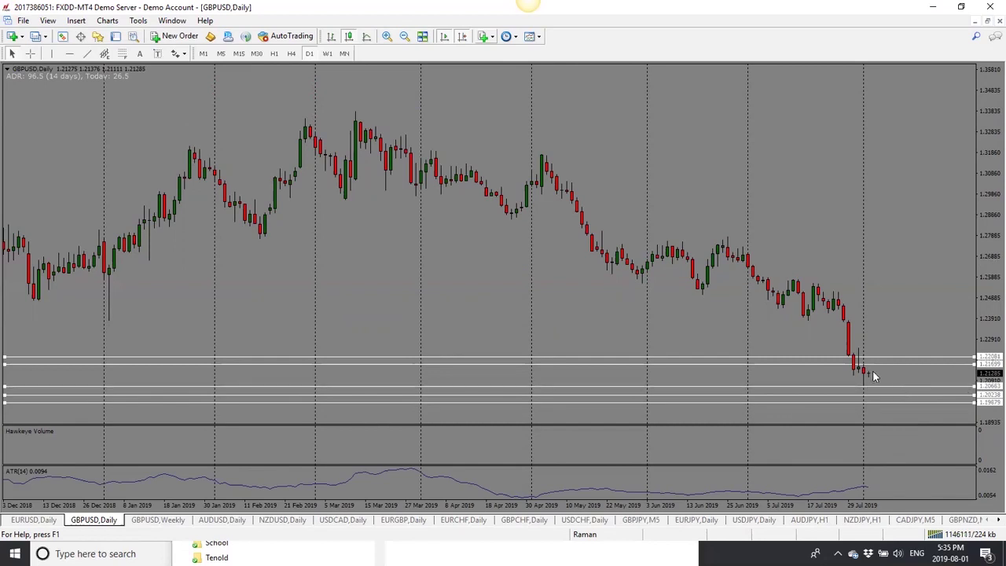
double_click(984, 263)
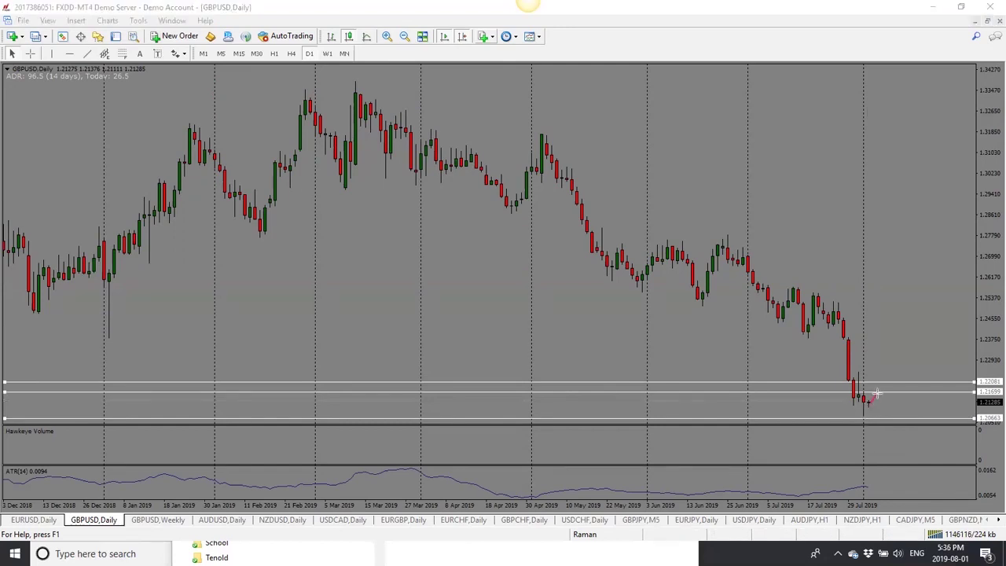
Sketch a red GBPUSD drop from the 1.21699 level to 1.20663 with a line along that support, and clear the drawing
mouse_move(876, 393)
left_mouse_down()
mouse_move(883, 420)
mouse_move(986, 417)
left_mouse_up()
left_click_drag(883, 417, 891, 401)
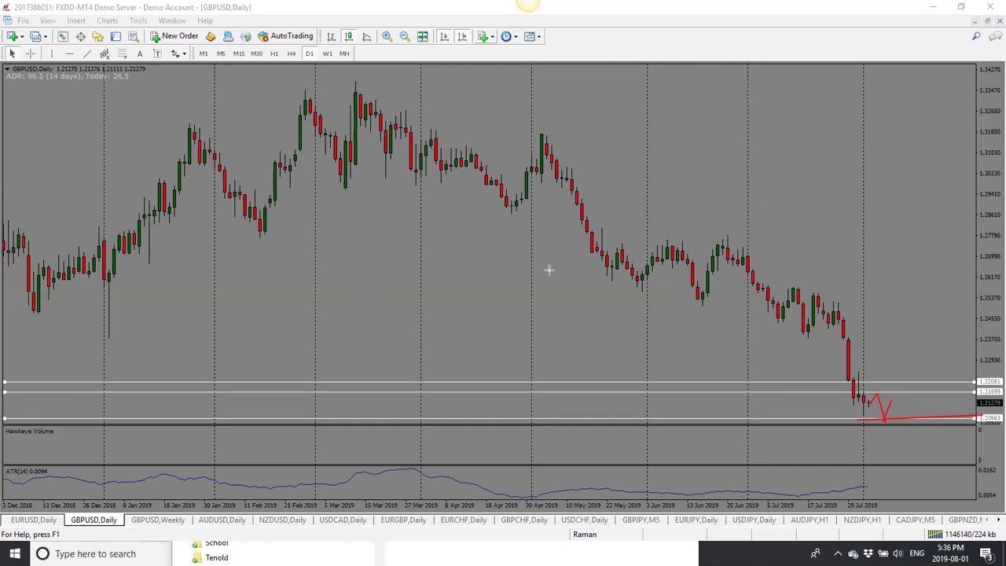
key("Delete")
left_click_drag(990, 265, 990, 297)
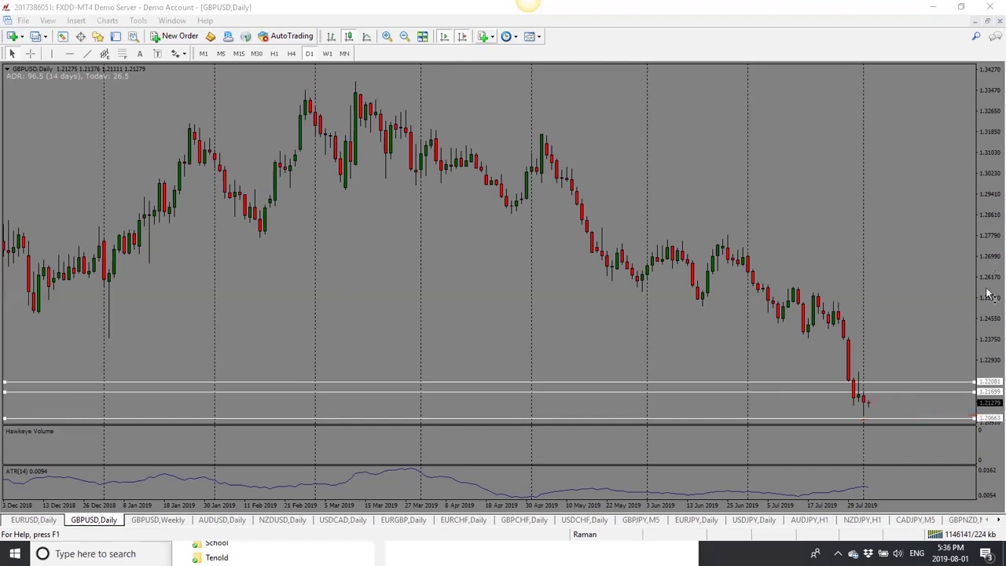
left_click_drag(989, 251, 995, 218)
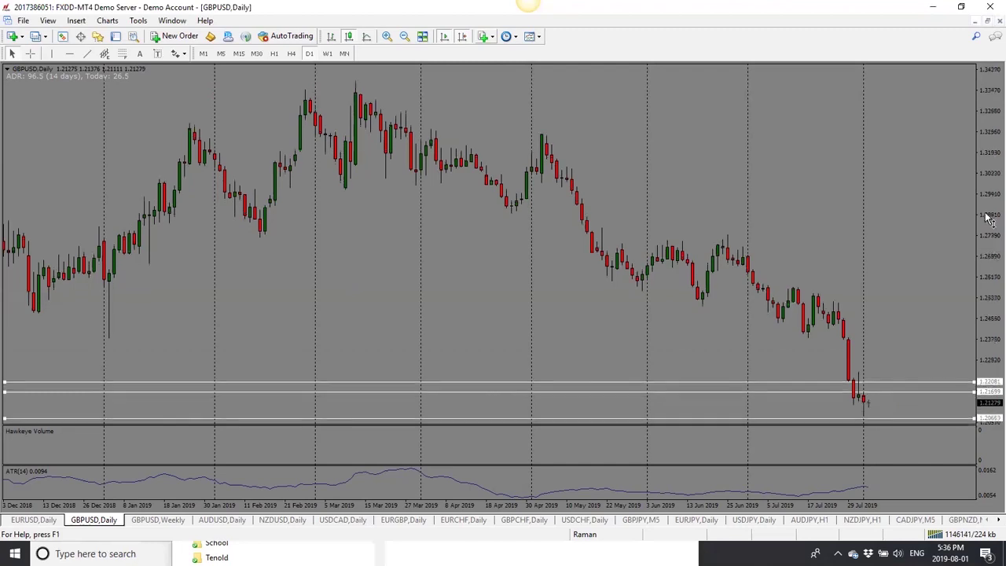
Open the AUDUSD daily chart and sketch a red pullback to the 0.68289 level followed by a drop below 0.67889
left_click(210, 520)
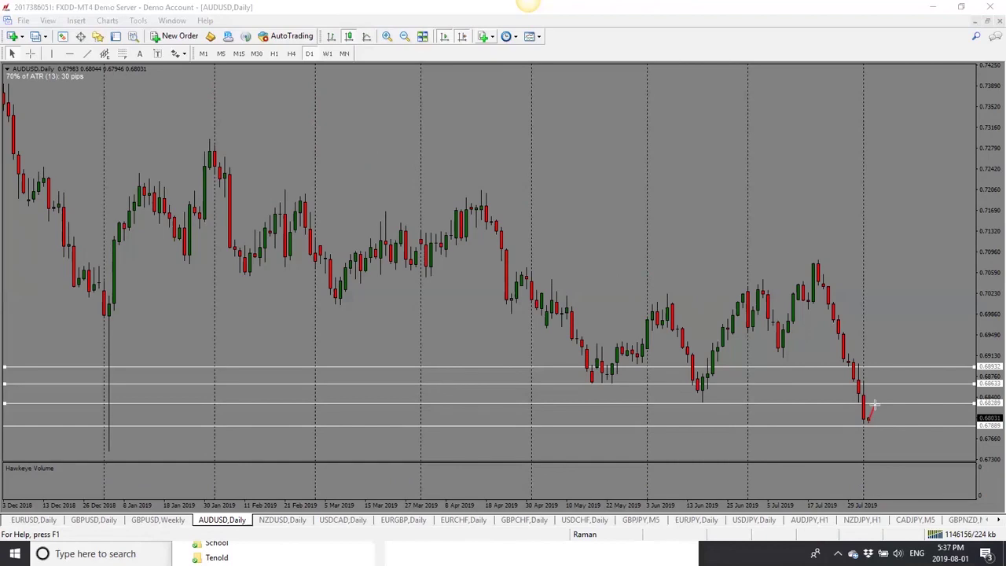
left_click_drag(875, 403, 885, 434)
Move the highest AUDUSD horizontal line down to 0.67452, at the tip of the long early-January wick
left_click_drag(984, 202, 988, 257)
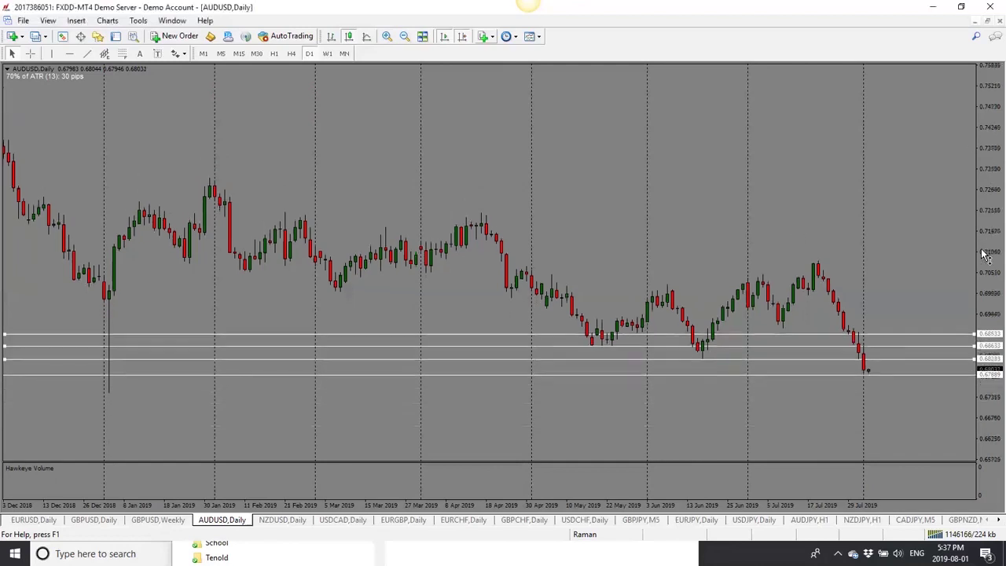
left_click(404, 37)
left_click(404, 37)
left_click(404, 37)
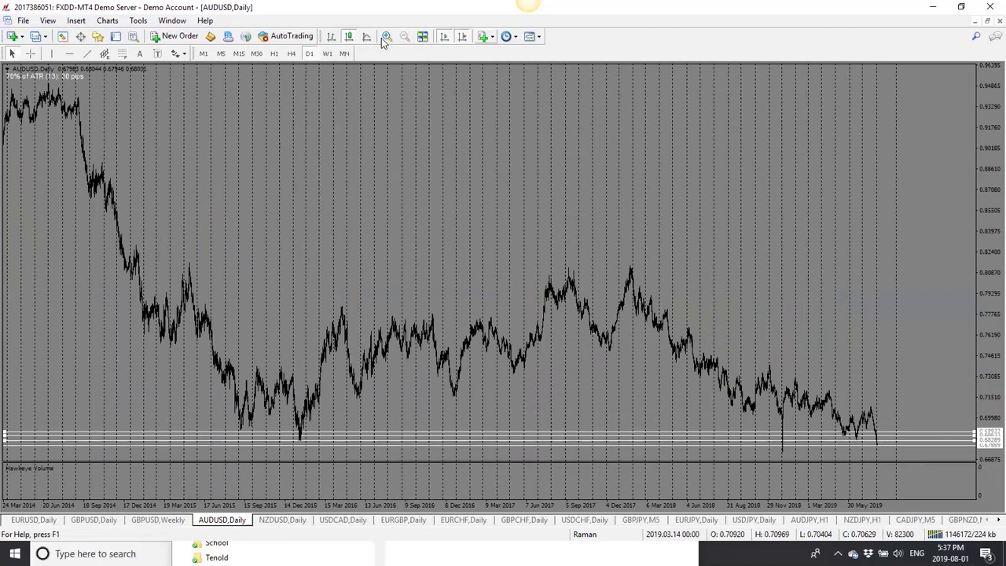
left_click(382, 37)
left_click(385, 37)
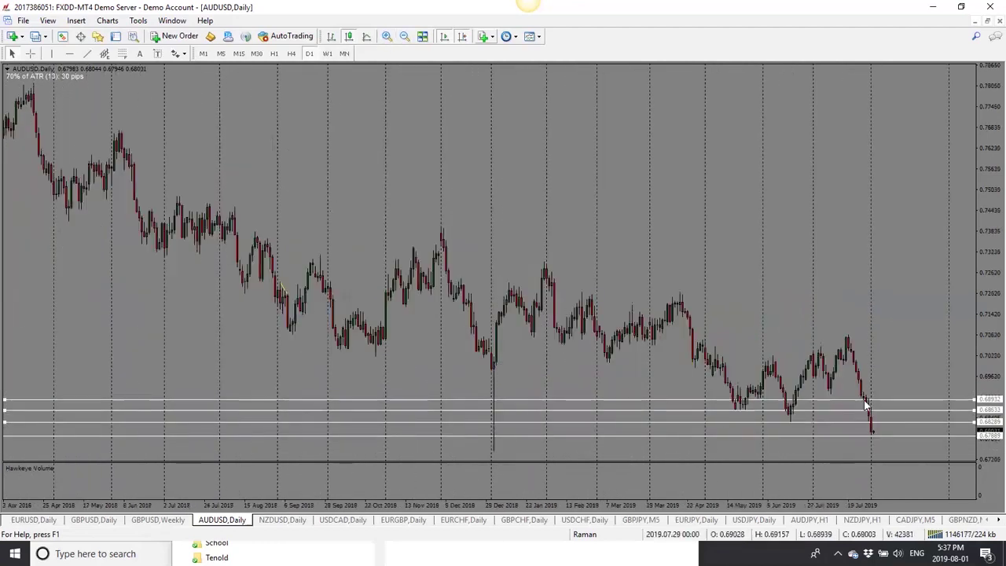
left_click_drag(865, 403, 840, 450)
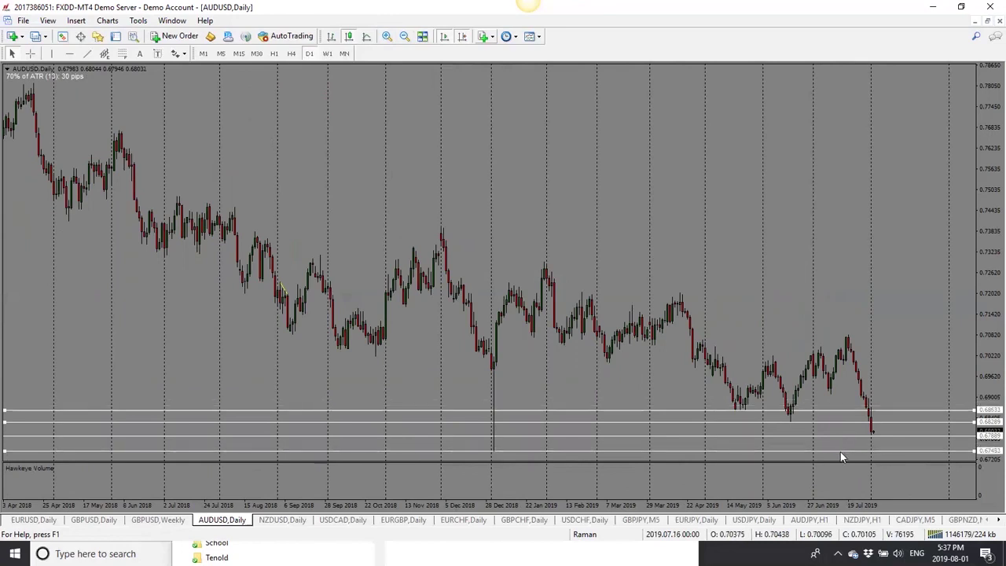
left_click(386, 36)
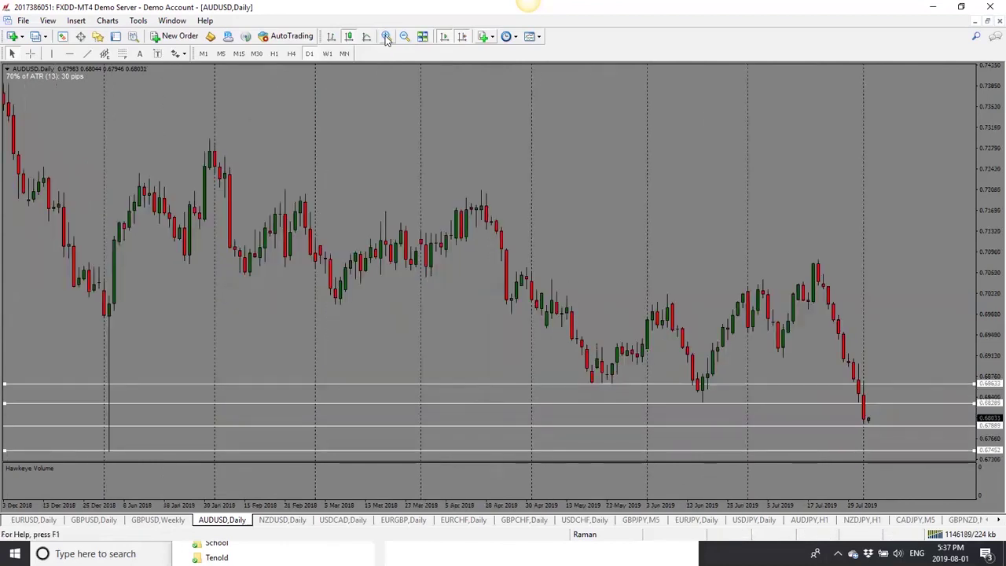
left_click(386, 36)
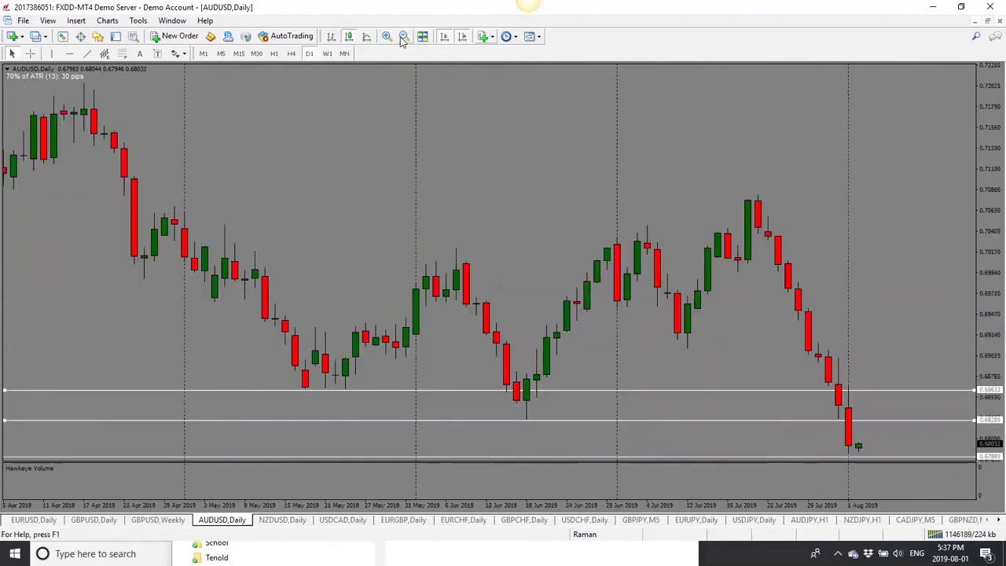
left_click(404, 36)
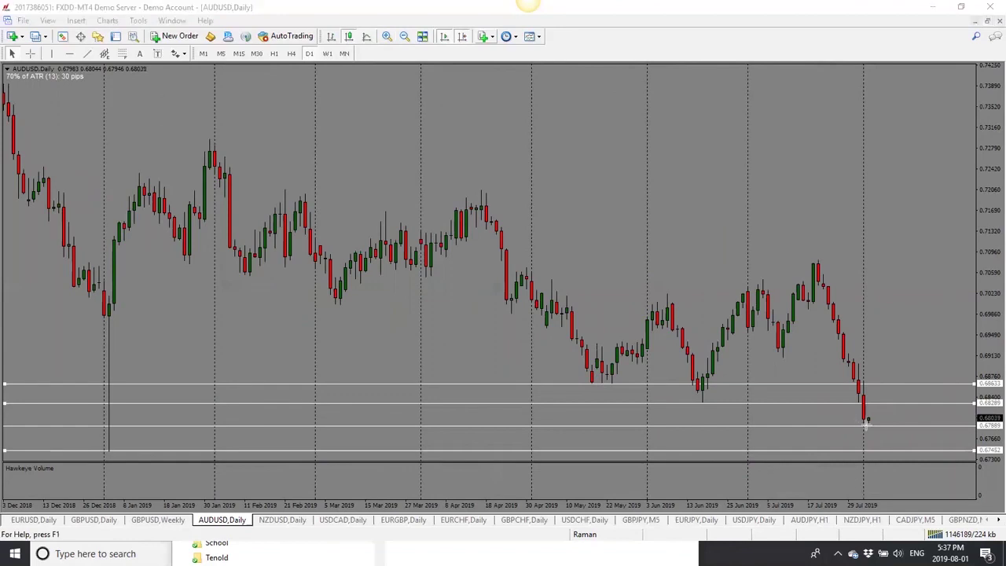
Sketch a red AUDUSD drop from 0.68289 to the 0.67452 line, with red lines along the 0.68289 and 0.67889 levels
left_click_drag(873, 405, 886, 450)
left_click_drag(852, 402, 982, 400)
left_click_drag(863, 424, 979, 429)
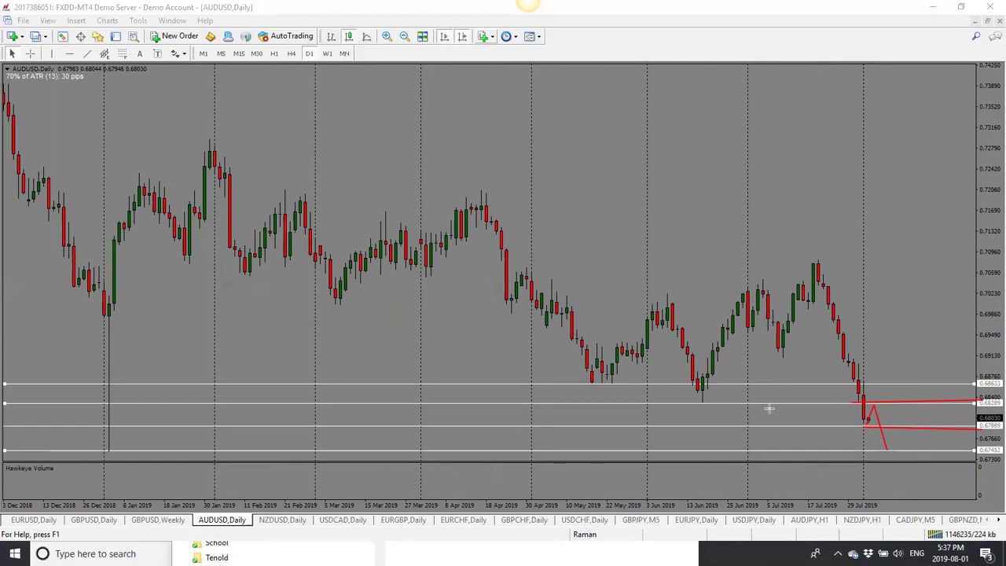
Open the NZDUSD daily chart, sketch a red rejection from a line along 0.65674 down towards 0.65142, and clear the drawing
left_click(288, 521)
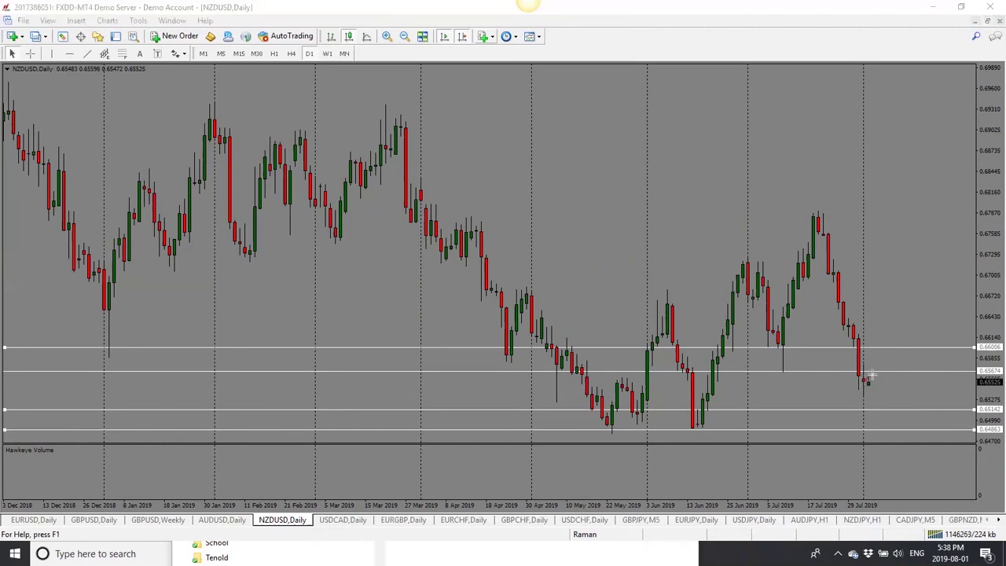
left_click_drag(871, 376, 885, 414)
mouse_move(776, 371)
left_mouse_down()
mouse_move(995, 355)
mouse_move(993, 371)
left_mouse_up()
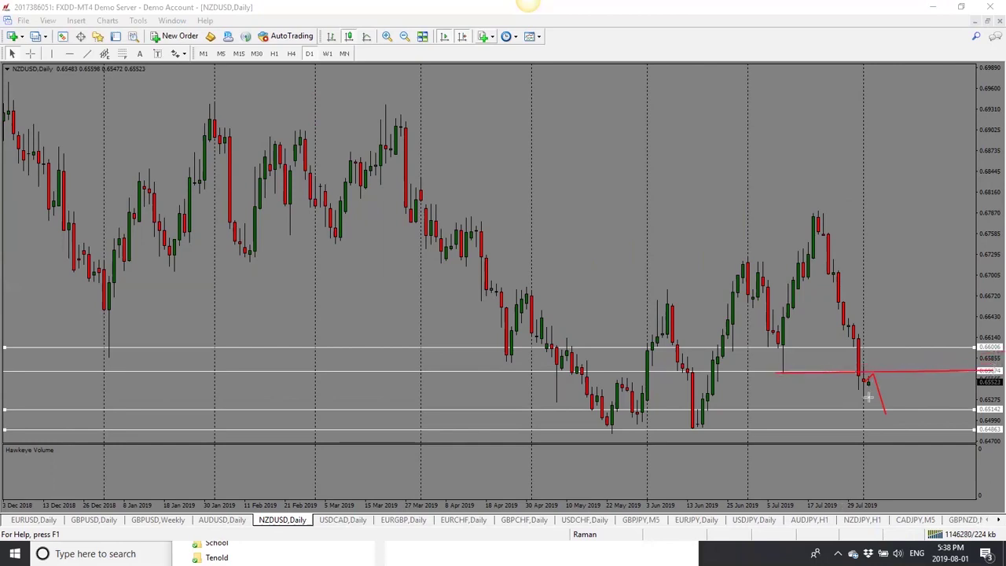
left_click_drag(878, 383, 889, 411)
key("BackSpace")
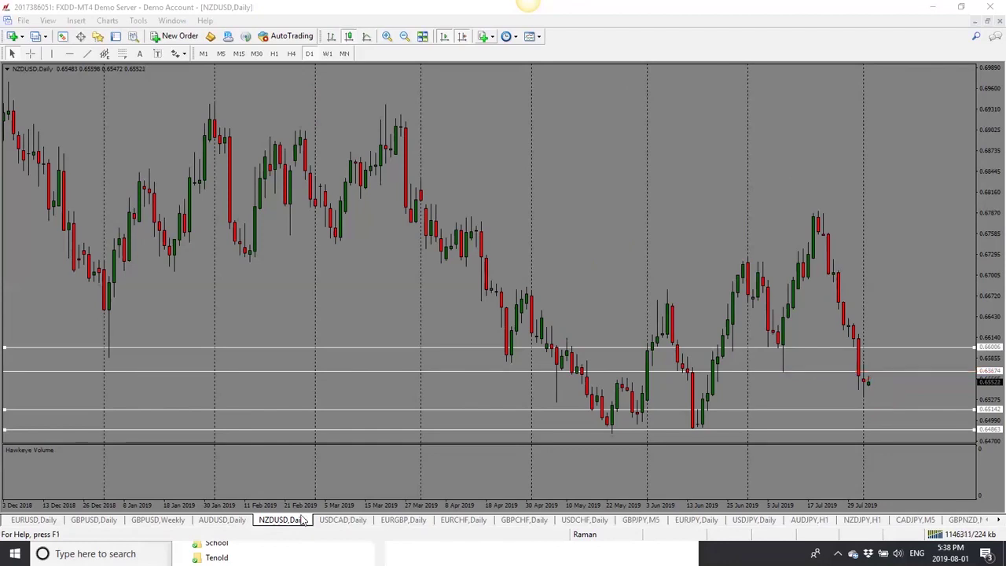
Open the USDCAD daily chart, sketch a red bounce off 1.31940, and replace it with a rejection from a line at the latest wick high
left_click(341, 520)
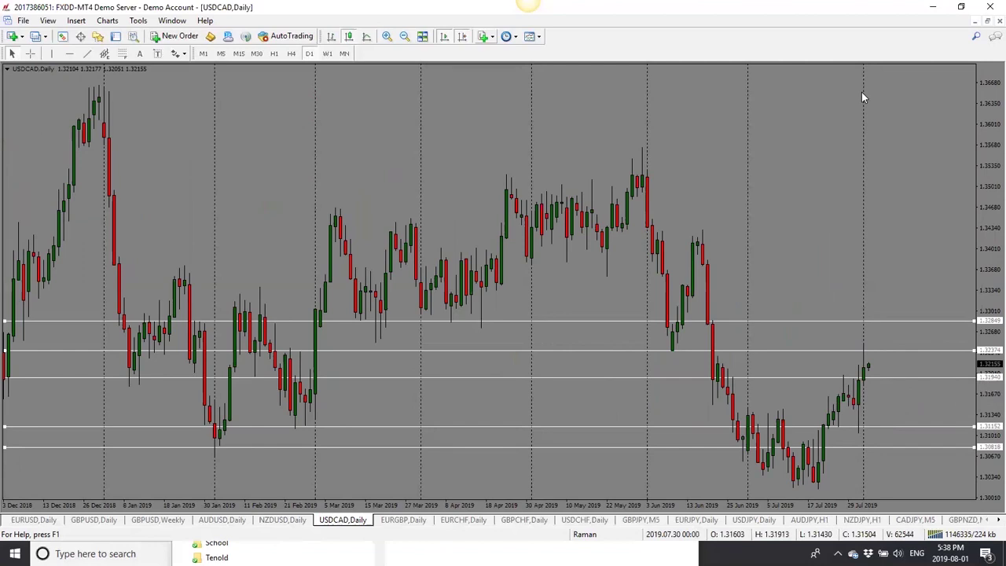
mouse_move(865, 363)
left_mouse_down()
mouse_move(872, 378)
mouse_move(888, 346)
left_mouse_up()
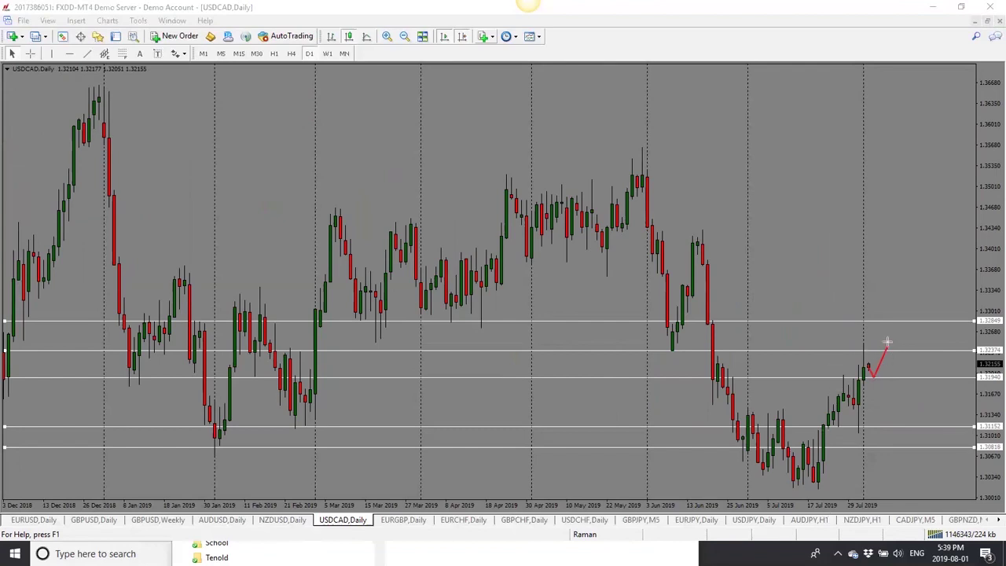
mouse_move(888, 344)
left_mouse_down()
mouse_move(896, 347)
mouse_move(907, 322)
left_mouse_up()
key("ctrl+z")
mouse_move(863, 369)
left_mouse_down()
mouse_move(876, 343)
mouse_move(887, 371)
mouse_move(974, 343)
left_mouse_up()
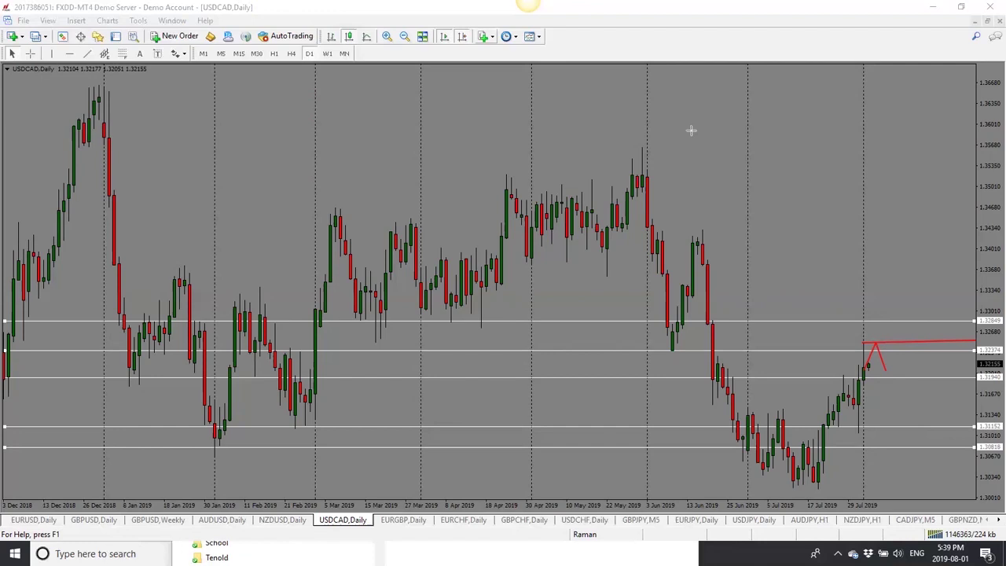
mouse_move(919, 351)
left_mouse_down()
mouse_move(930, 329)
mouse_move(925, 344)
left_mouse_up()
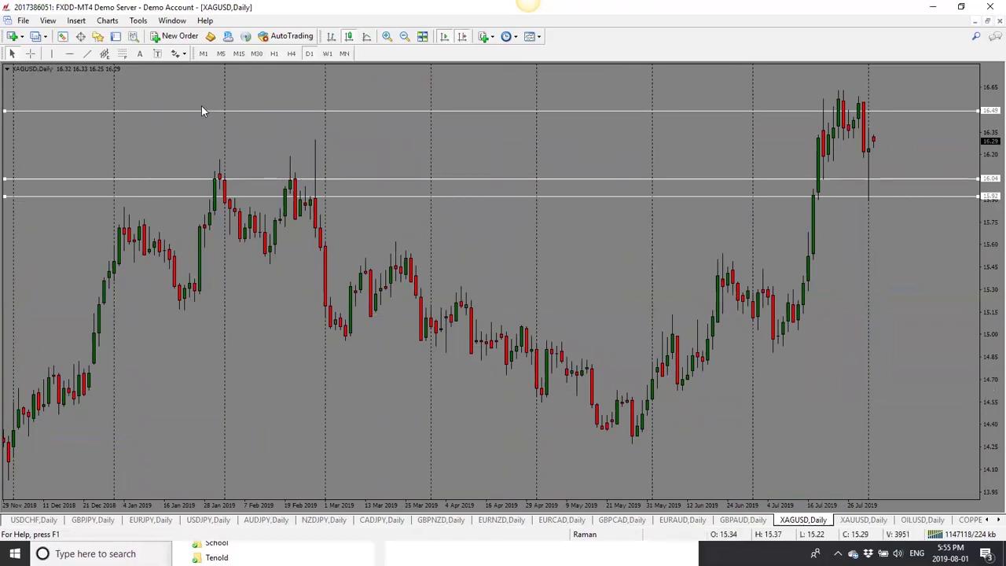
Inspect XAGUSD price action on the one-hour timeframe and return the chart to daily
left_click(273, 52)
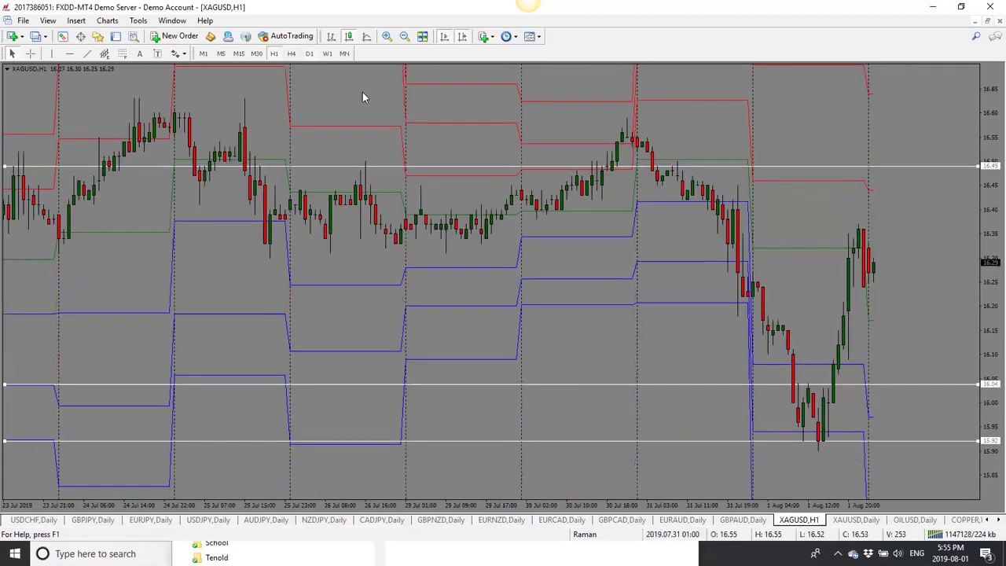
left_click(308, 55)
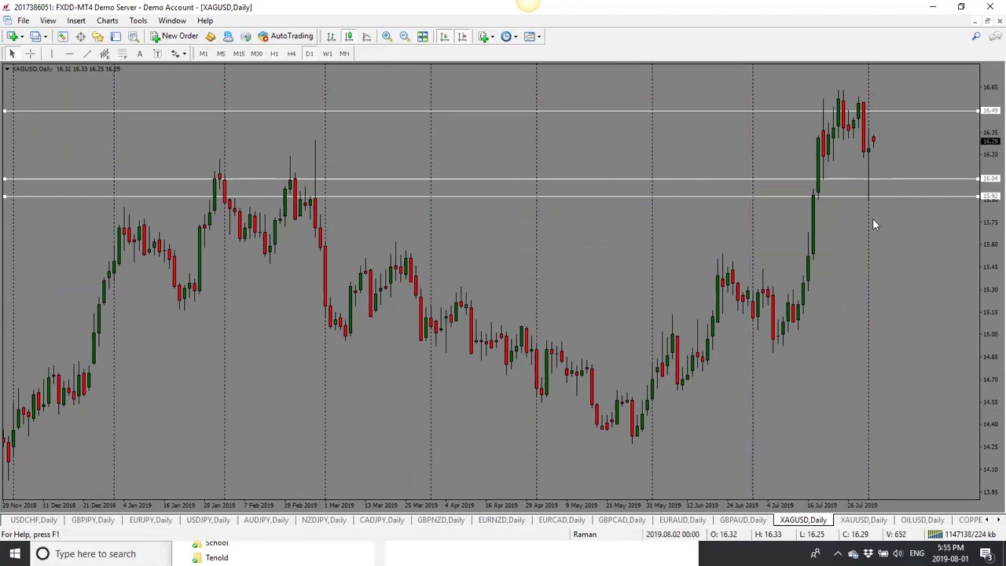
Open the XAUUSD daily chart, raise the upper yellow line to 1449.28, then sketch and clear a red drop towards 1410.44
left_click(862, 520)
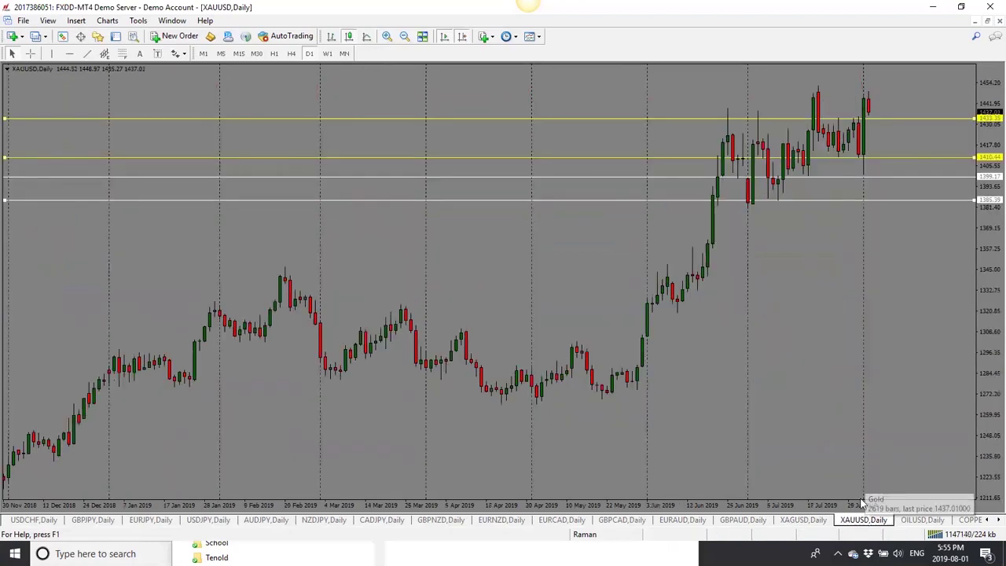
left_click_drag(936, 119, 943, 82)
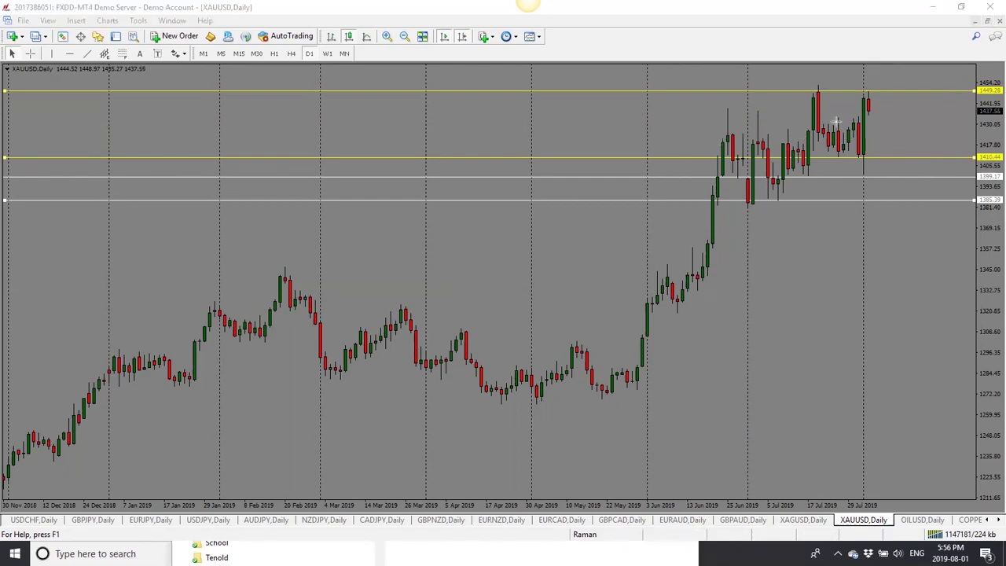
left_click_drag(868, 108, 885, 154)
key("ctrl+z")
Open the OILUSD daily chart and move the two highest horizontal lines below the current price to 53.49 and 51.89
left_click(916, 520)
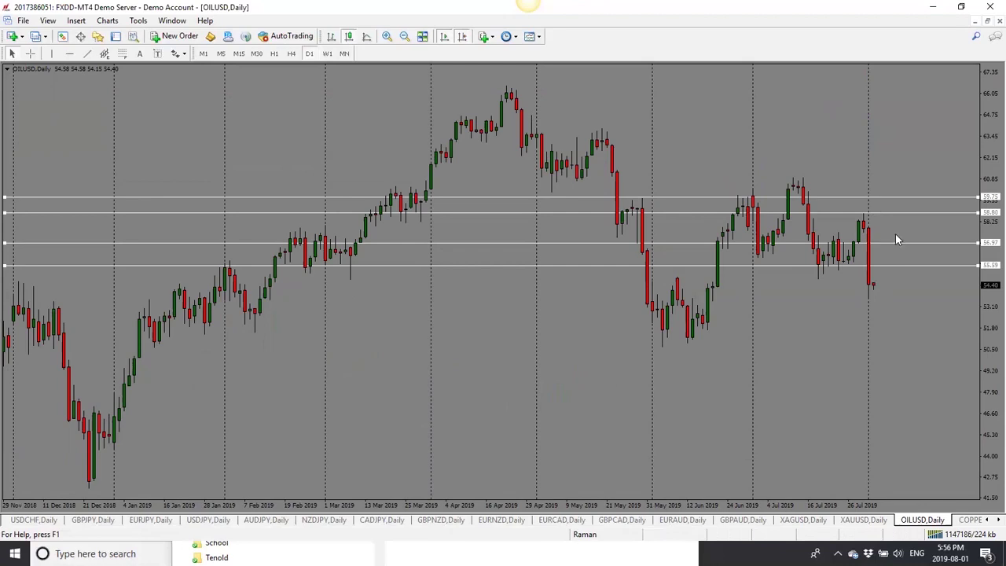
left_click_drag(901, 201, 948, 326)
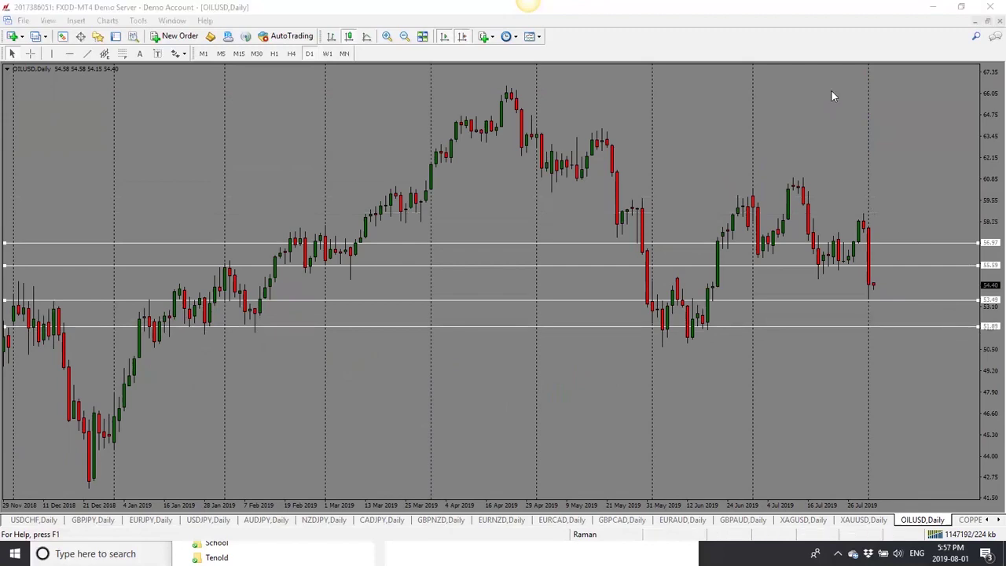
Sketch a red OILUSD break below a line along 53.49 down to the 51.89 level, and clear the drawing
mouse_move(873, 284)
left_mouse_down()
mouse_move(882, 265)
mouse_move(892, 305)
mouse_move(980, 301)
left_mouse_up()
left_click_drag(896, 305, 904, 328)
key("e")
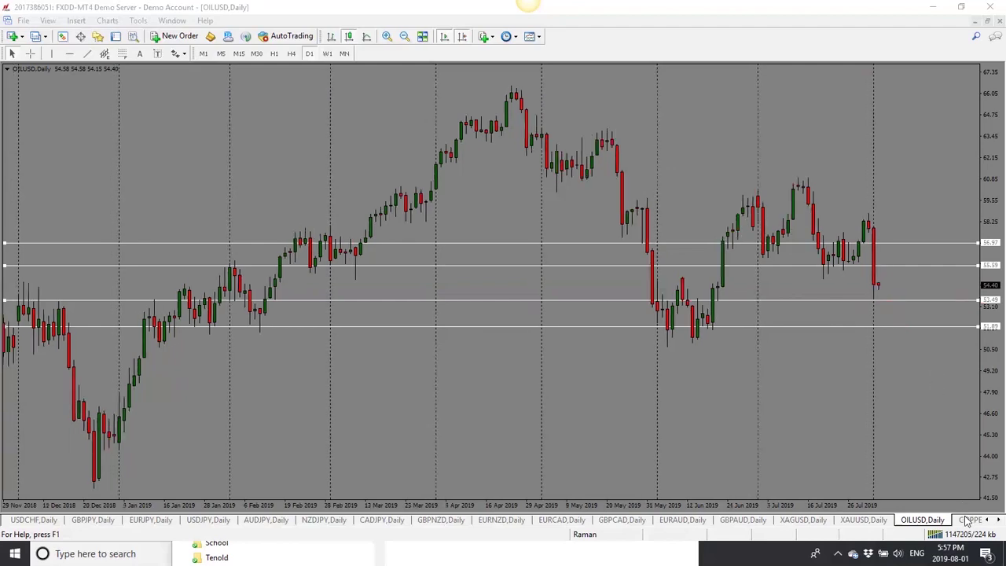
Open the COPPER daily chart, move the highest horizontal line to 2.547, and add one at 2.522 on the early-January low
key("ctrl+Tab")
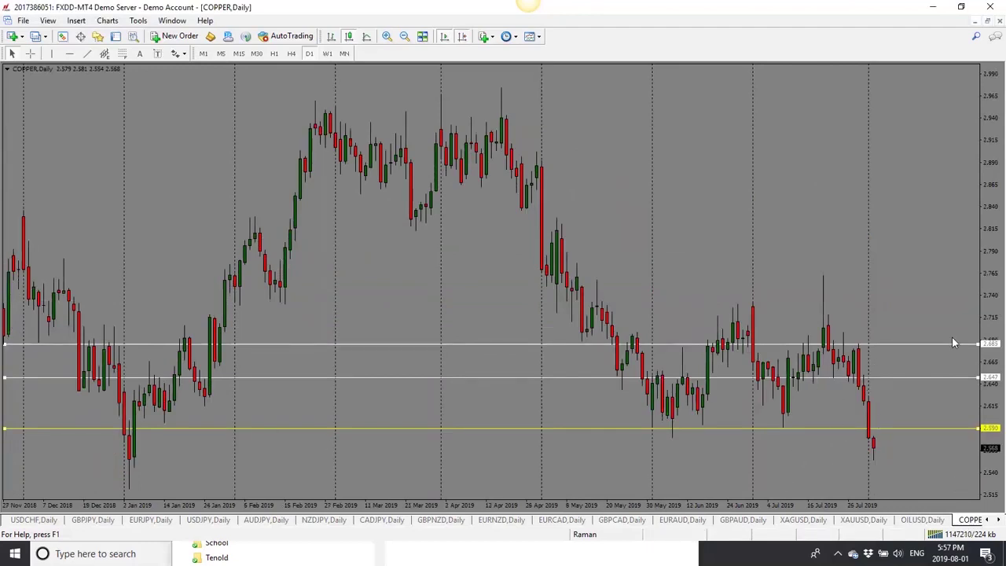
left_click_drag(928, 345, 939, 467)
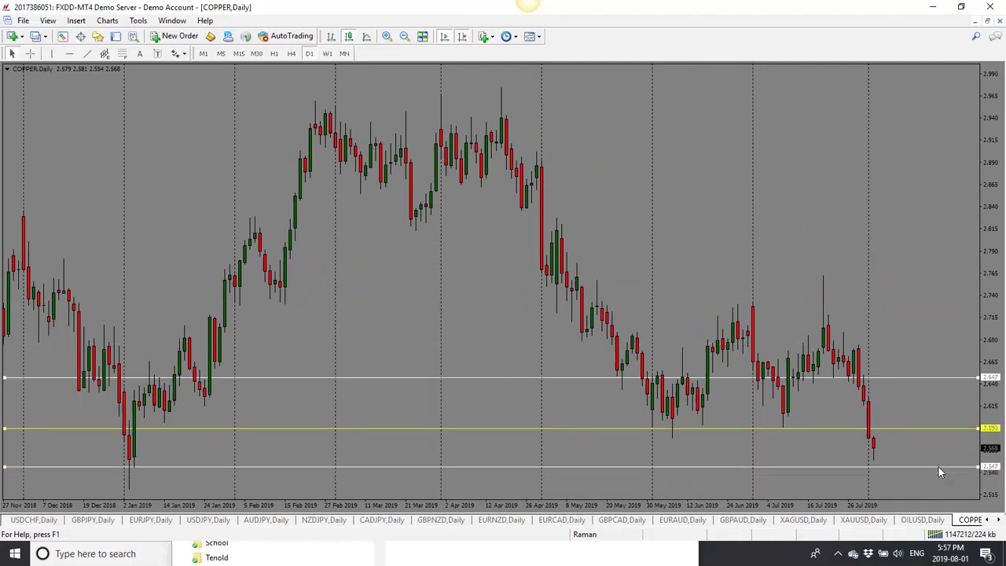
left_click_drag(990, 324, 990, 348)
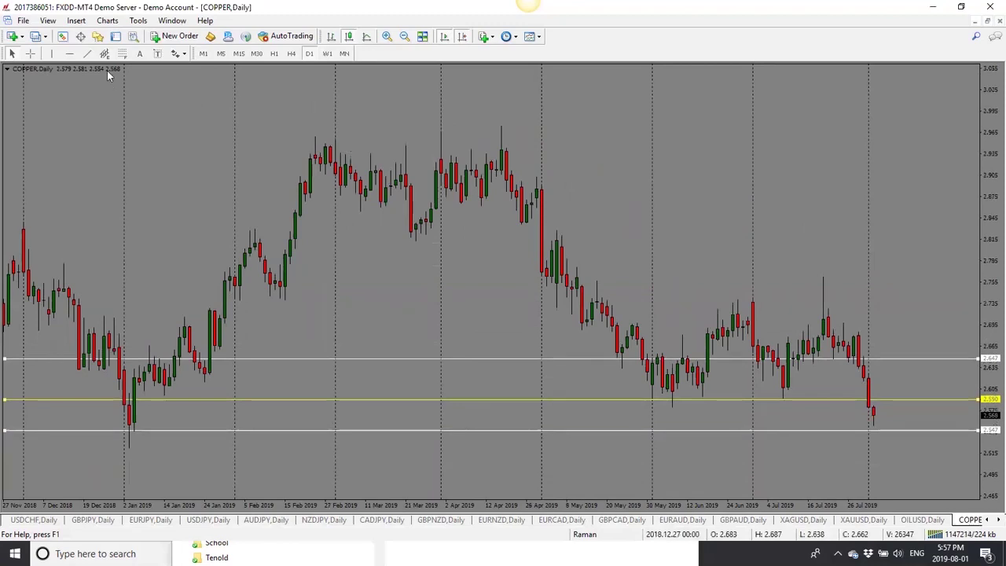
left_click(69, 54)
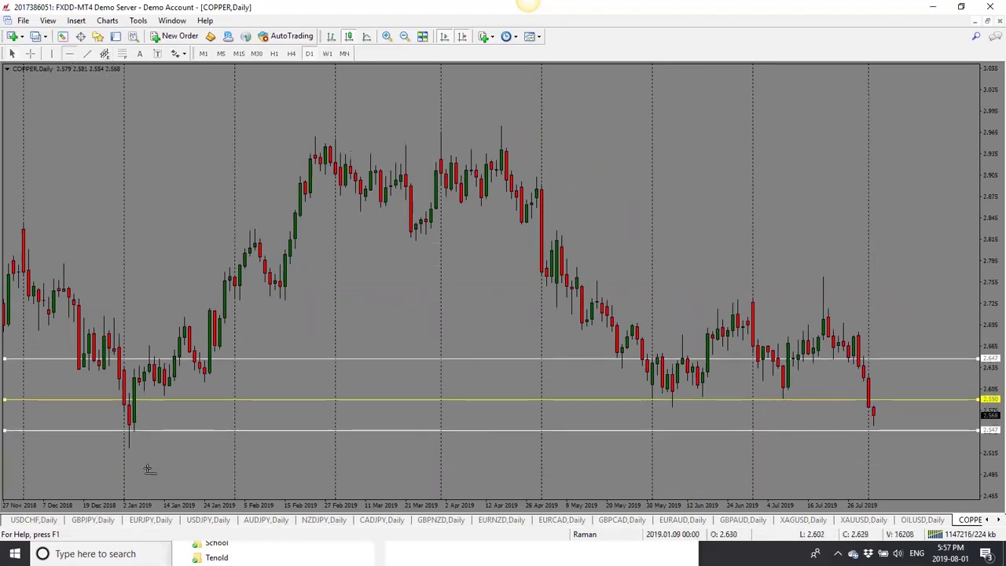
left_click(136, 448)
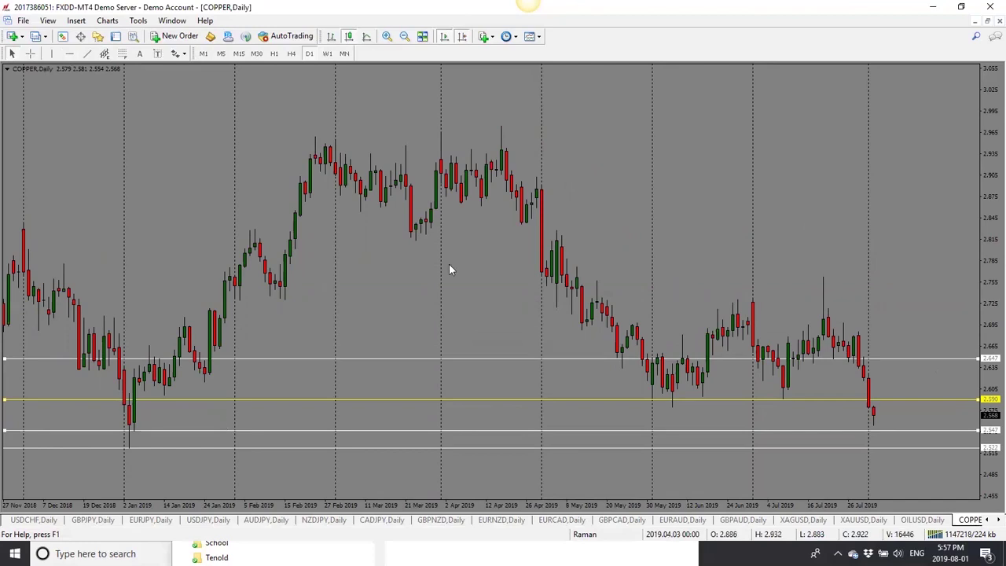
Open the BTCUSD daily chart and sketch a red rise from the current price to the 10822.156 line
left_click(991, 521)
left_click(990, 520)
left_click(991, 521)
left_click(991, 521)
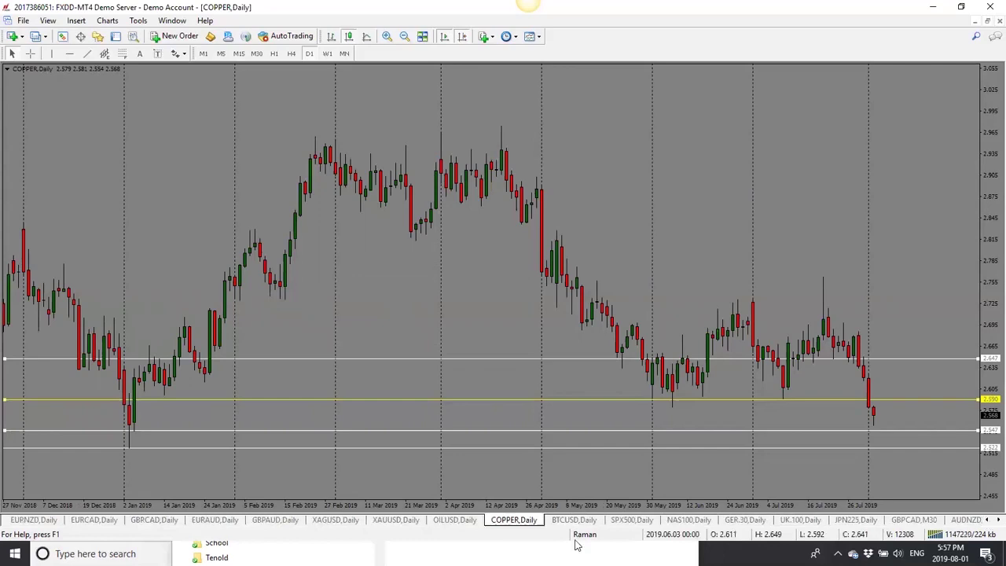
left_click(574, 521)
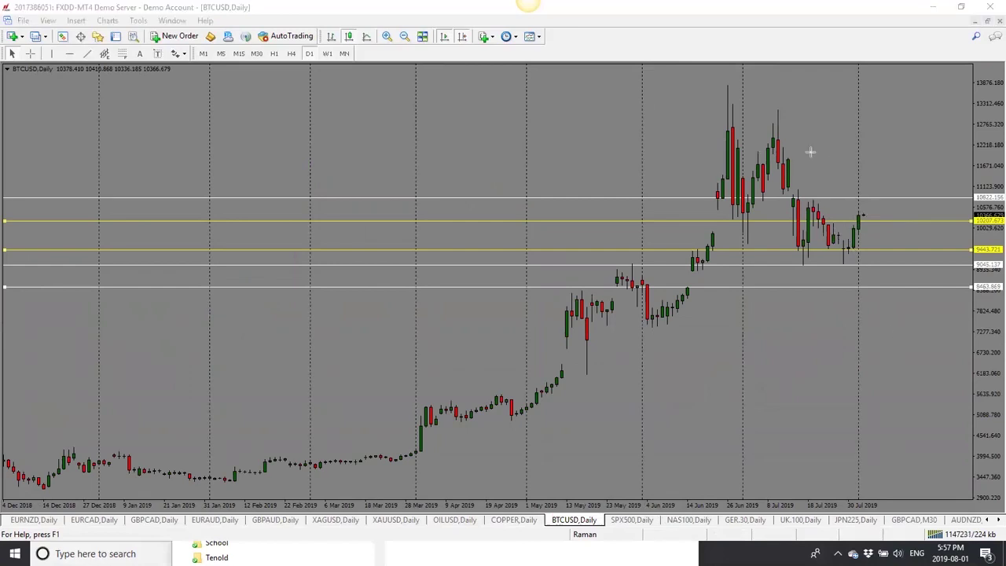
mouse_move(863, 212)
left_mouse_down()
mouse_move(869, 220)
mouse_move(878, 197)
left_mouse_up()
Open the SPX500 daily chart and sketch a red drop from the 2959.99 level to the 2908.83 line
left_click(630, 520)
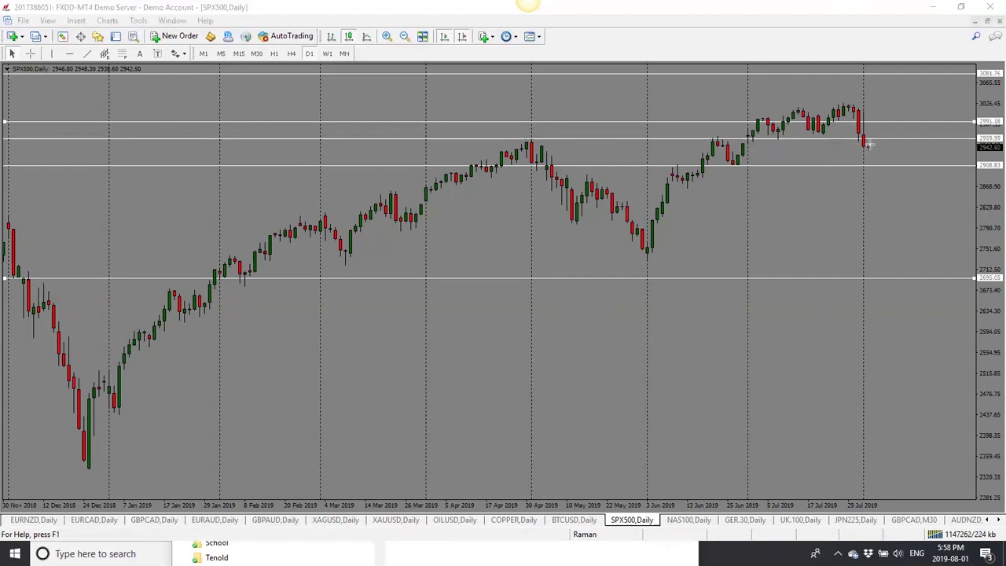
left_click_drag(871, 139, 883, 166)
Open the NAS100 daily chart and move the highest horizontal line down to 7603.62
left_click(685, 522)
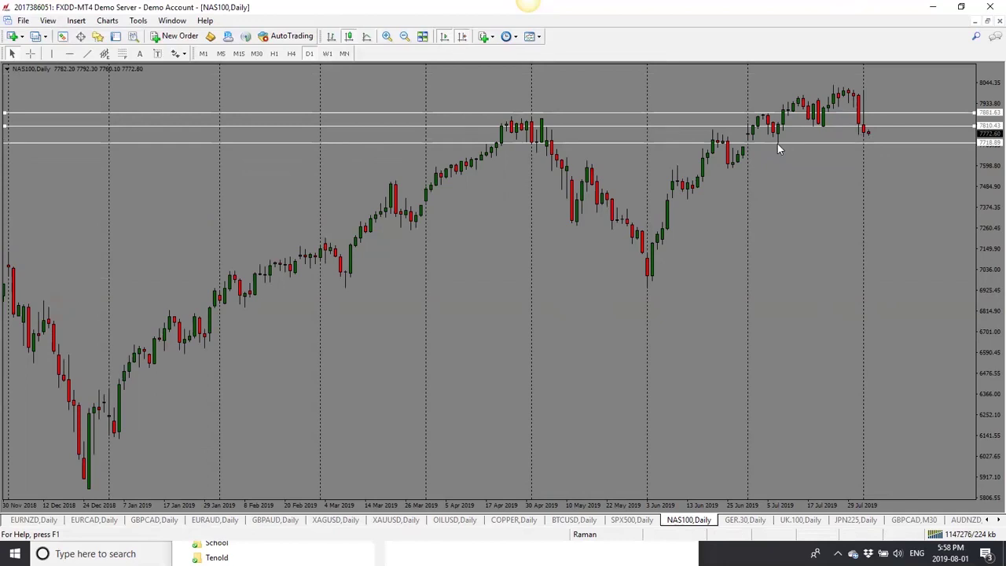
left_click_drag(890, 117, 885, 164)
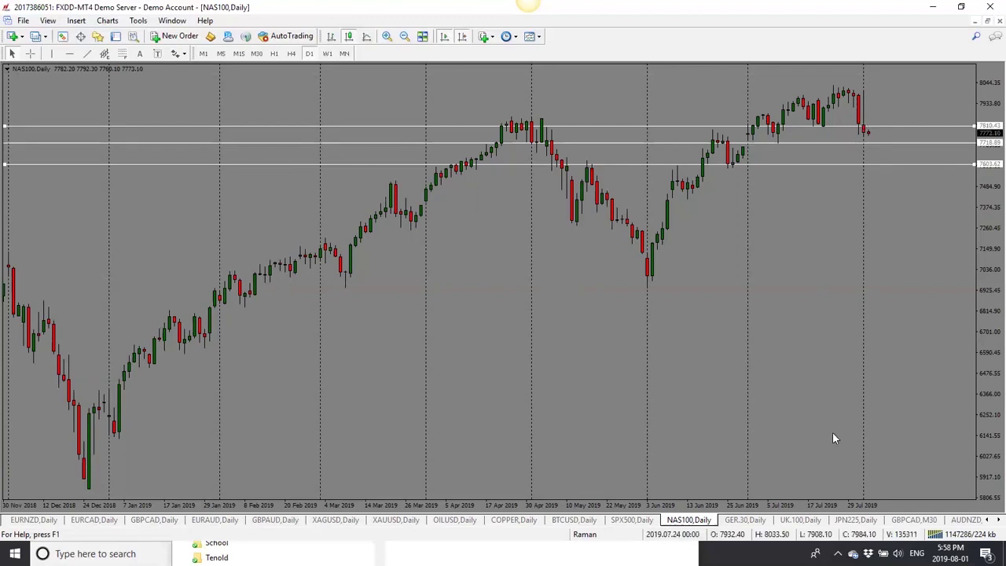
Open the GER.30 daily chart and move the highest horizontal line down to about 11882, below the 11985.10 line
left_click(745, 520)
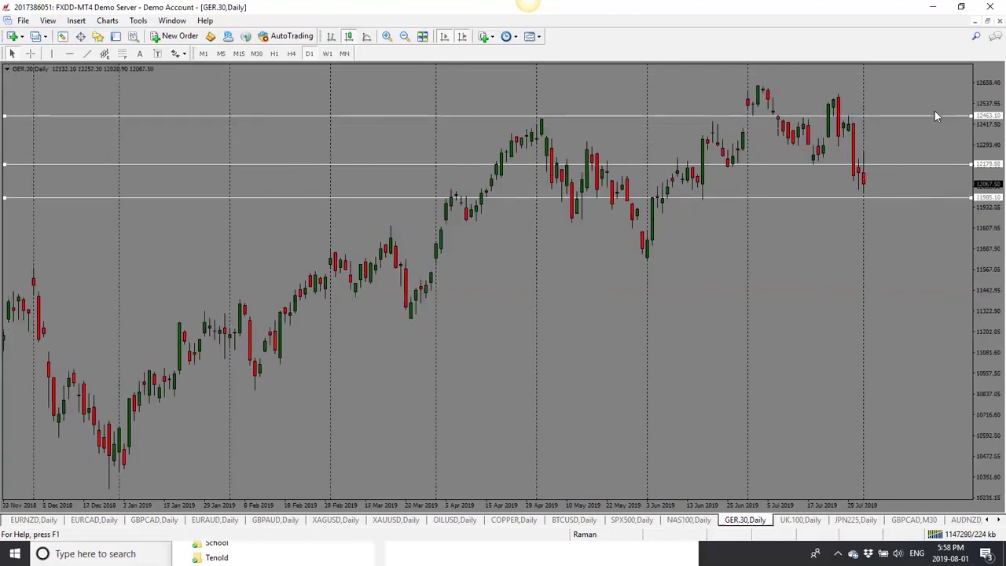
left_click_drag(936, 117, 917, 214)
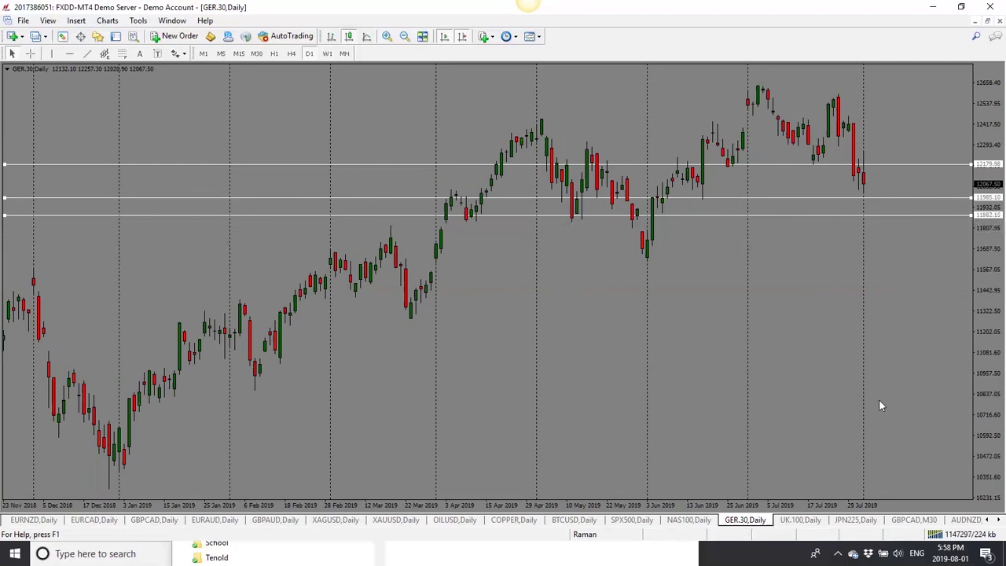
Open the UK.100 daily chart and move the highest horizontal line down to 7369.45
left_click(800, 519)
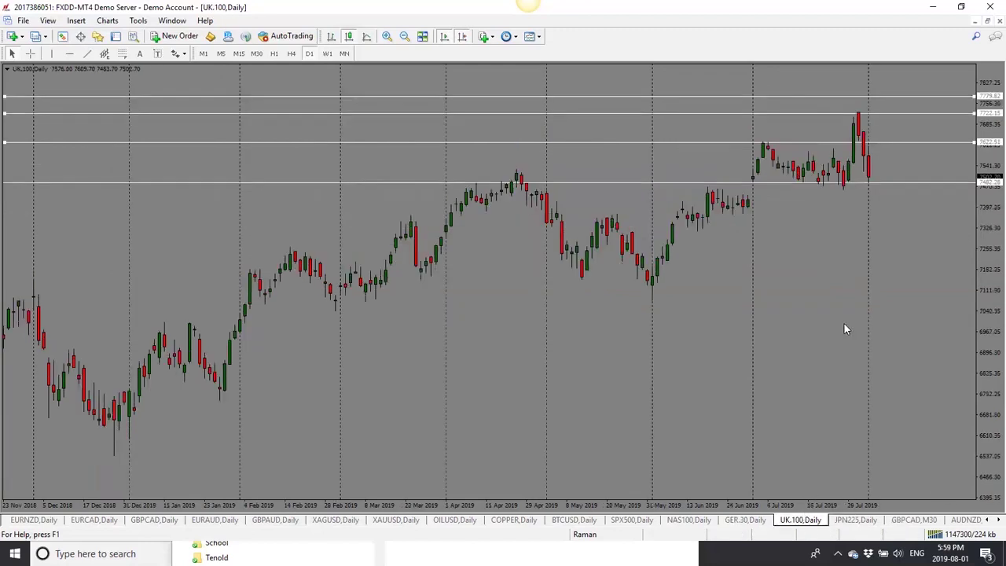
left_click_drag(912, 98, 926, 215)
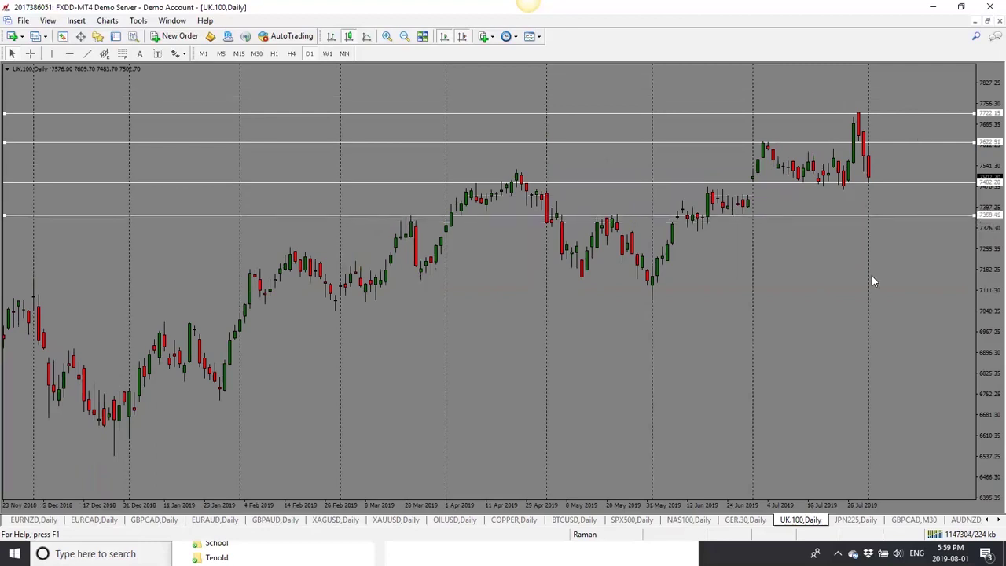
Sketch a red UK.100 break and retest of the 7482.28 line with a drop to the 7369.45 level, and clear the drawing
left_click_drag(785, 182, 936, 190)
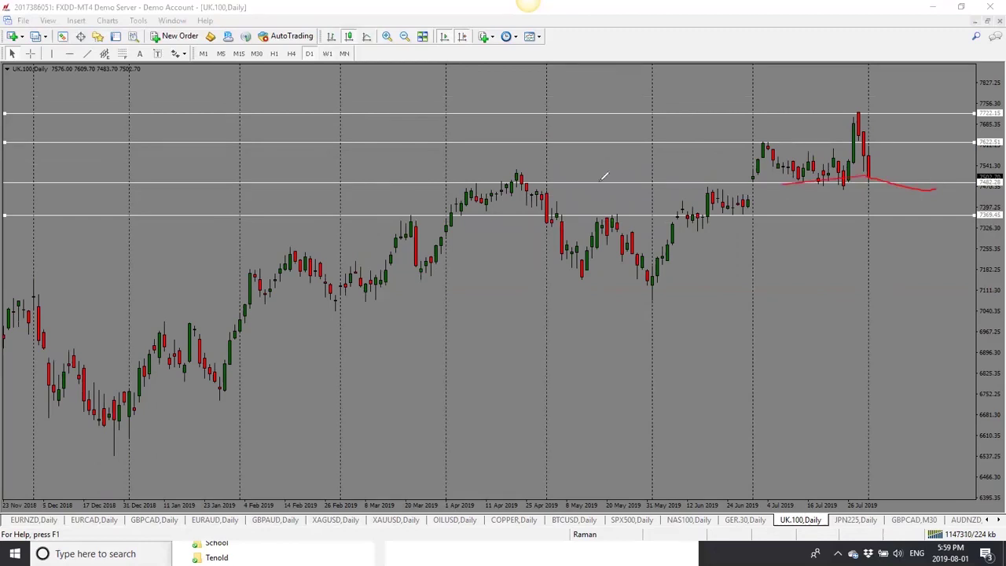
key("Escape")
mouse_move(798, 184)
left_mouse_down()
mouse_move(975, 183)
mouse_move(876, 181)
mouse_move(895, 220)
left_mouse_up()
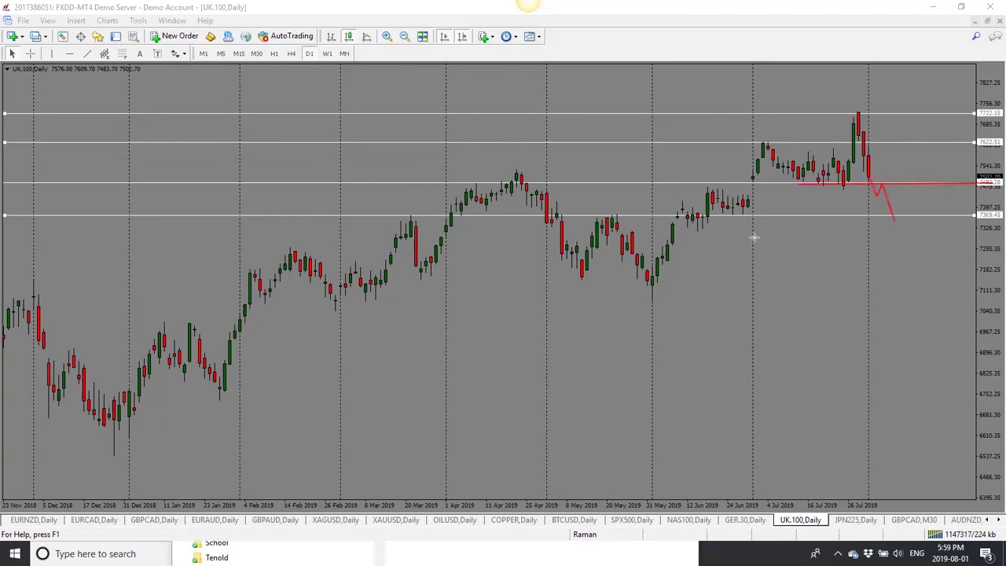
left_click_drag(731, 218, 974, 218)
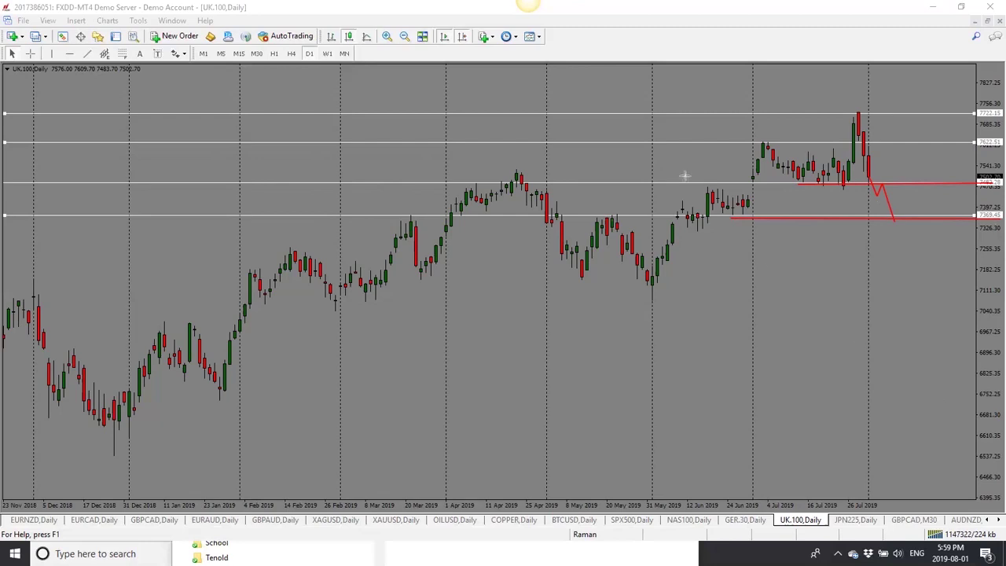
key("ctrl+z")
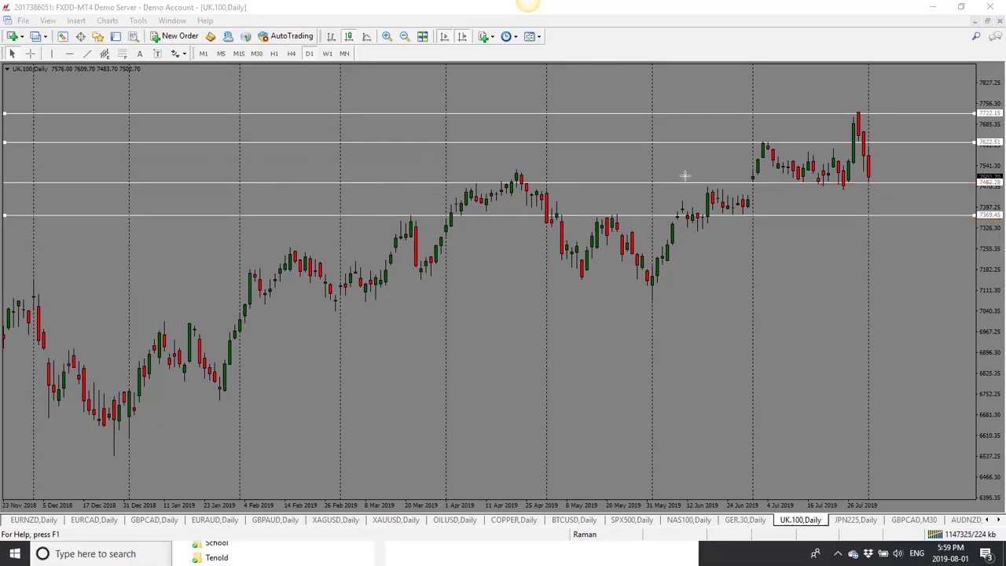
Open the JPN225 daily chart and move the highest horizontal line down to 20771.67
left_click(855, 523)
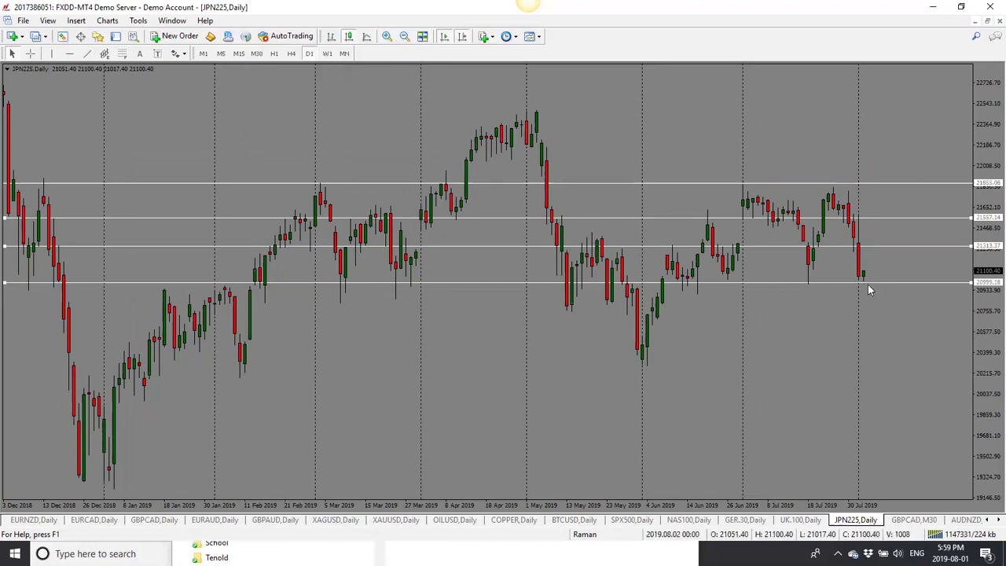
left_click_drag(924, 184, 937, 294)
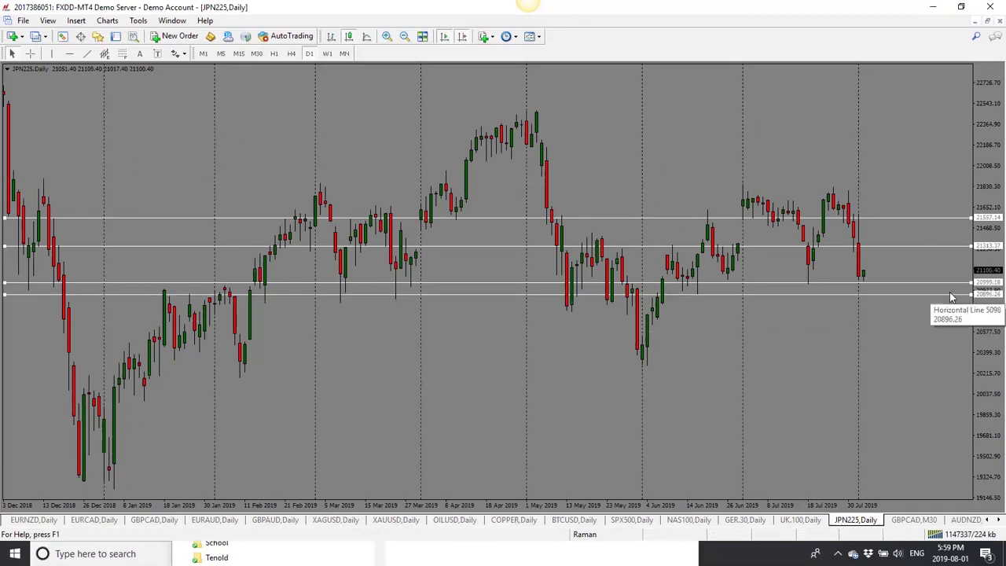
left_click_drag(952, 293, 957, 313)
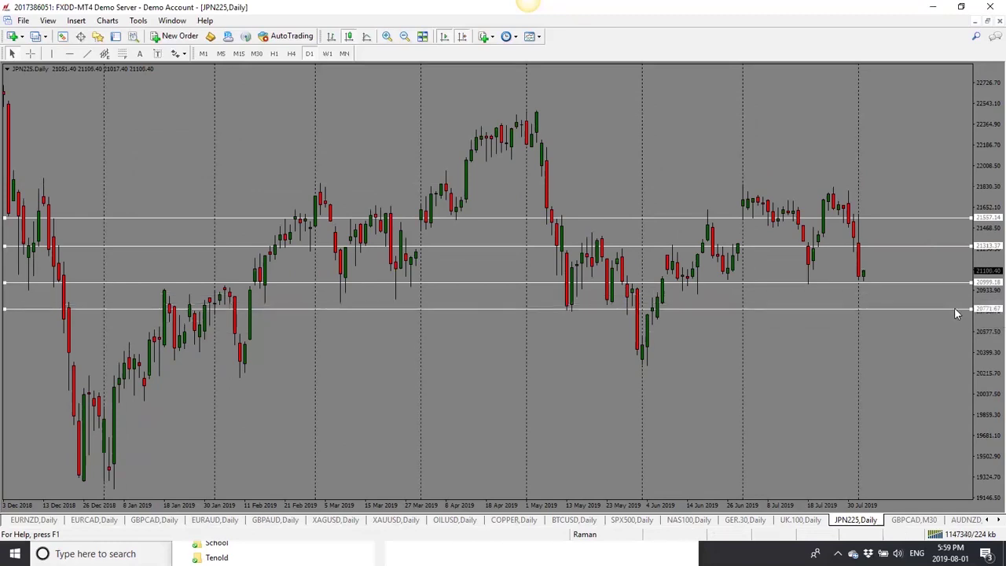